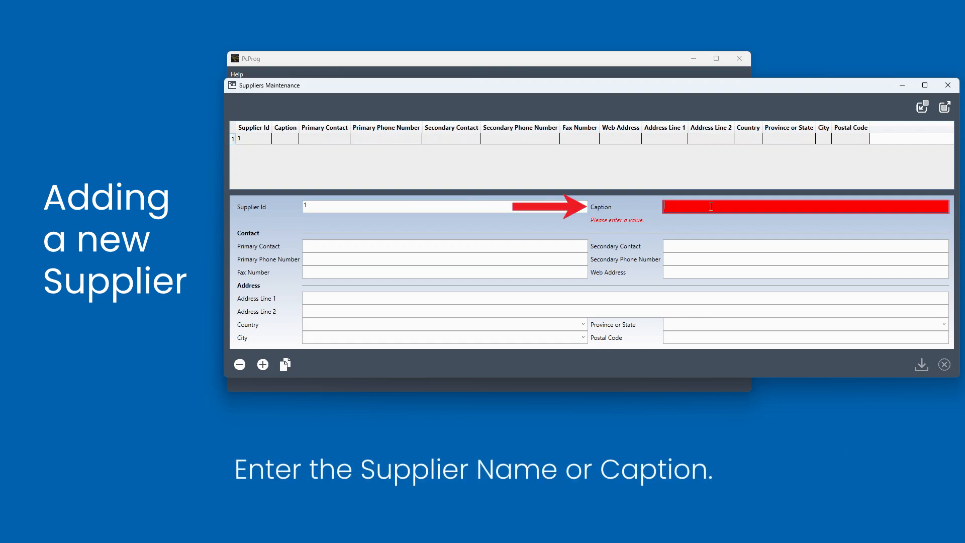
- Enter New Supplier as the supplier caption and First Contact as the primary contact
text(New S)
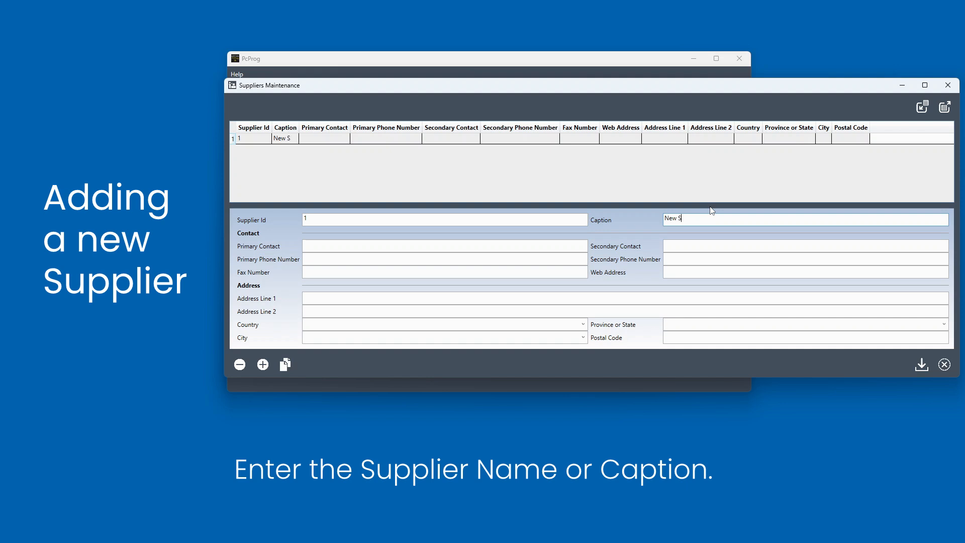
text(upplier)
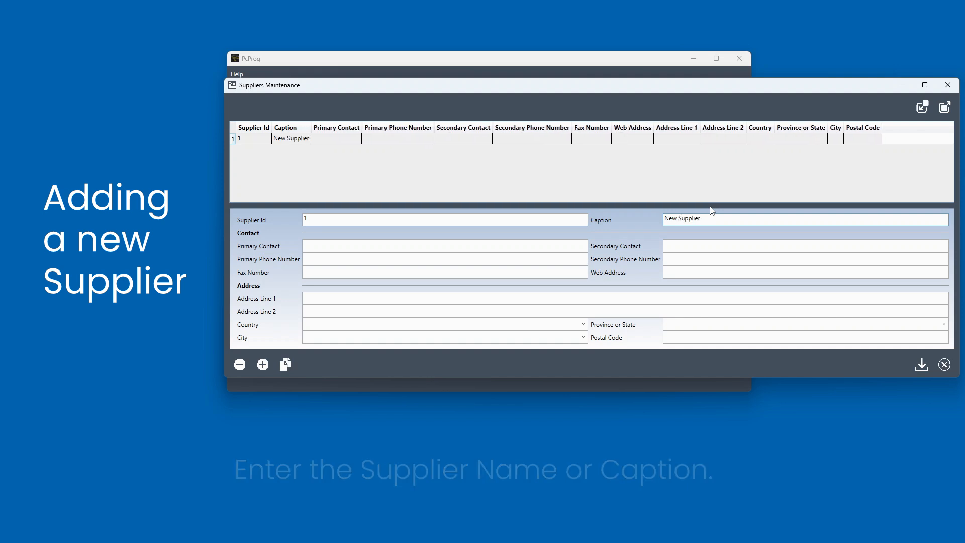
click(422, 246)
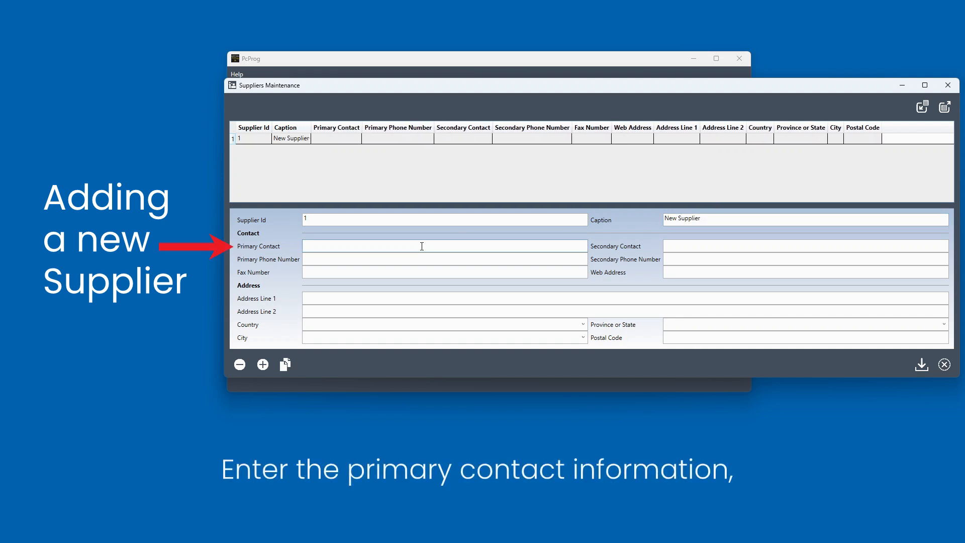
text(First Contact)
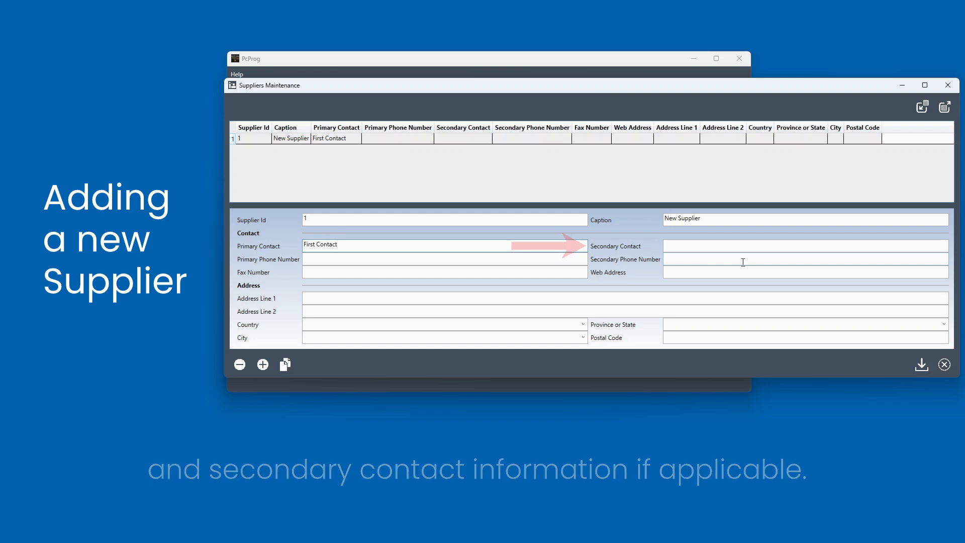
- Enter New Street as address line 1 and open the Country and Province or State drop-down lists
click(333, 297)
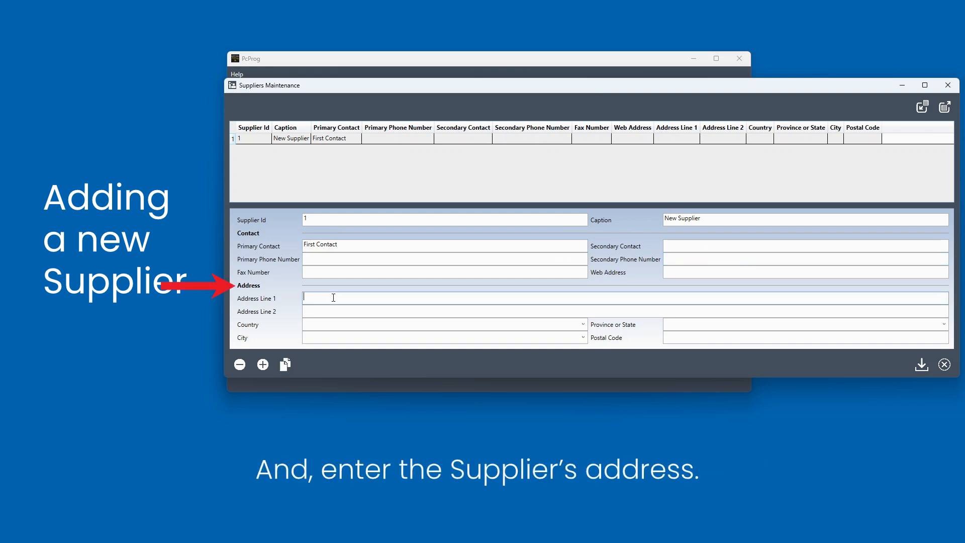
text(New Street)
click(583, 325)
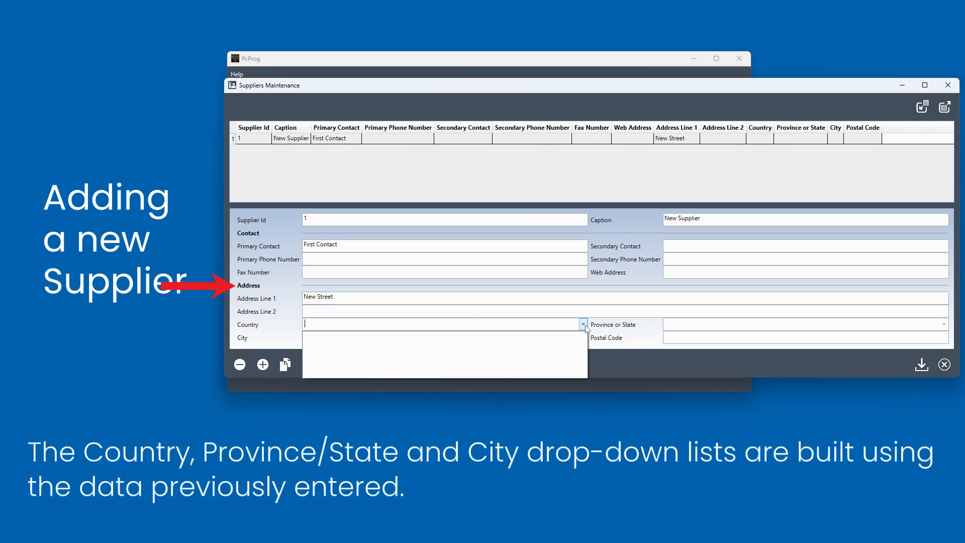
click(939, 327)
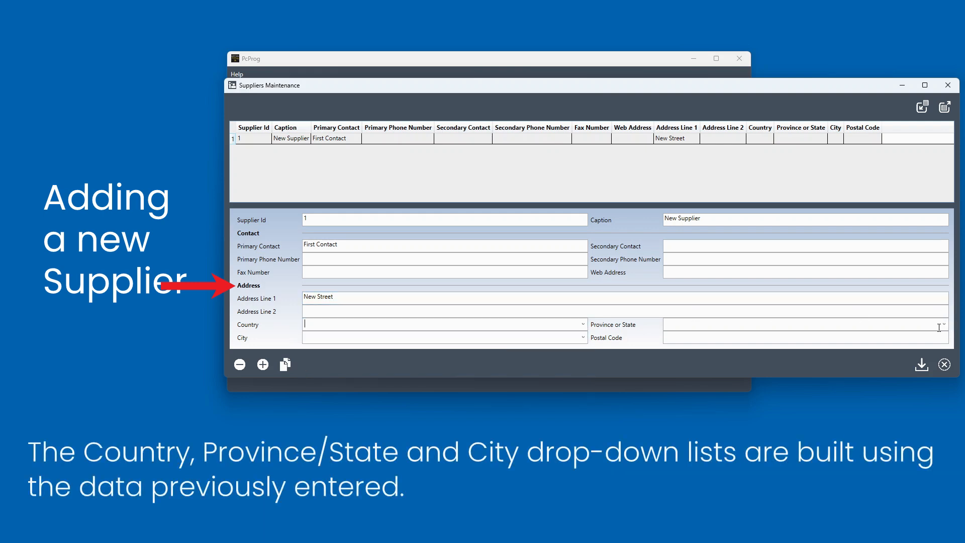
click(583, 324)
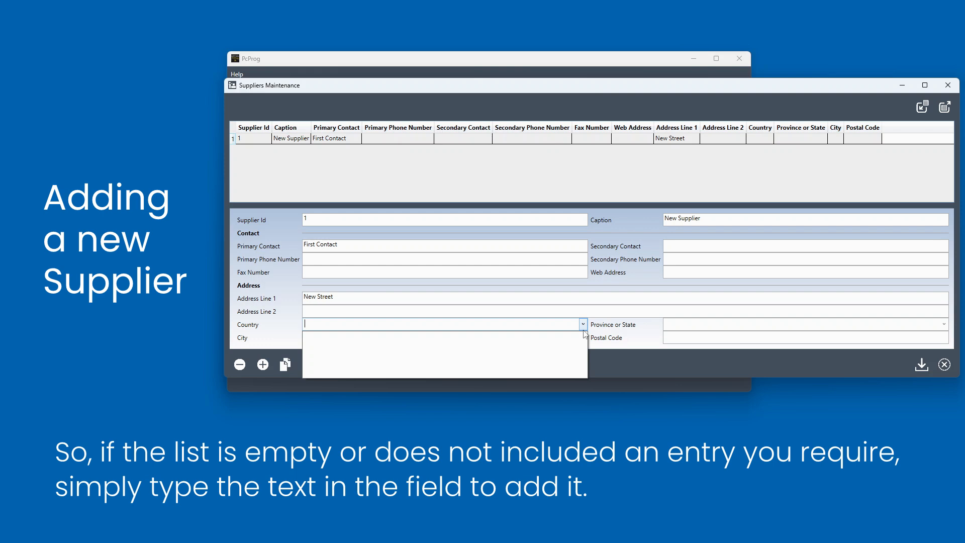
click(354, 310)
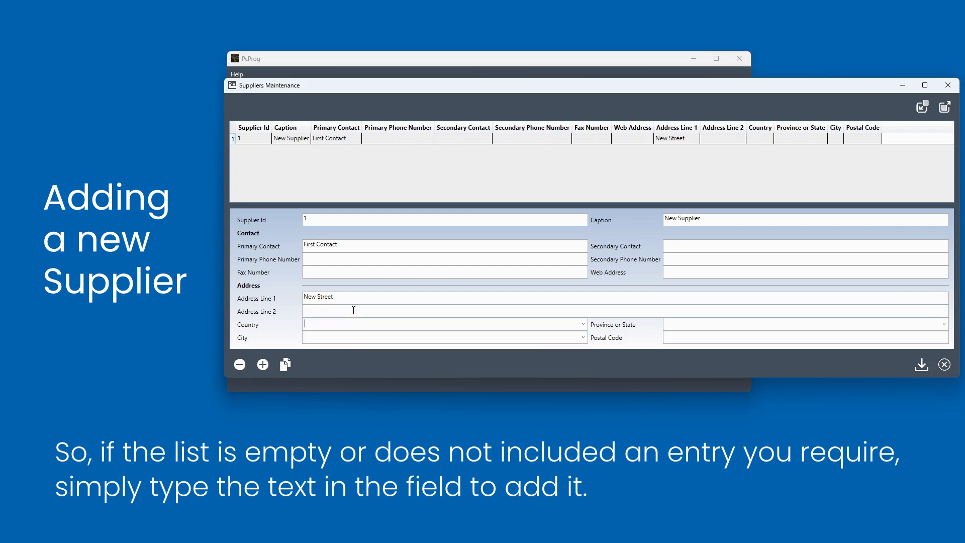
- Enter New Country as the country, New province as the province or state, and New City as the city
text(New Country)
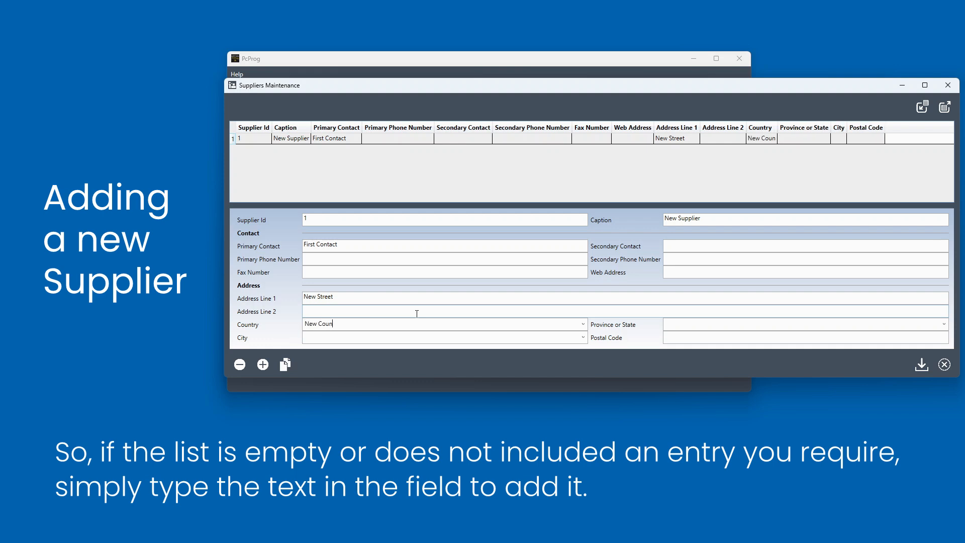
click(797, 322)
text(New)
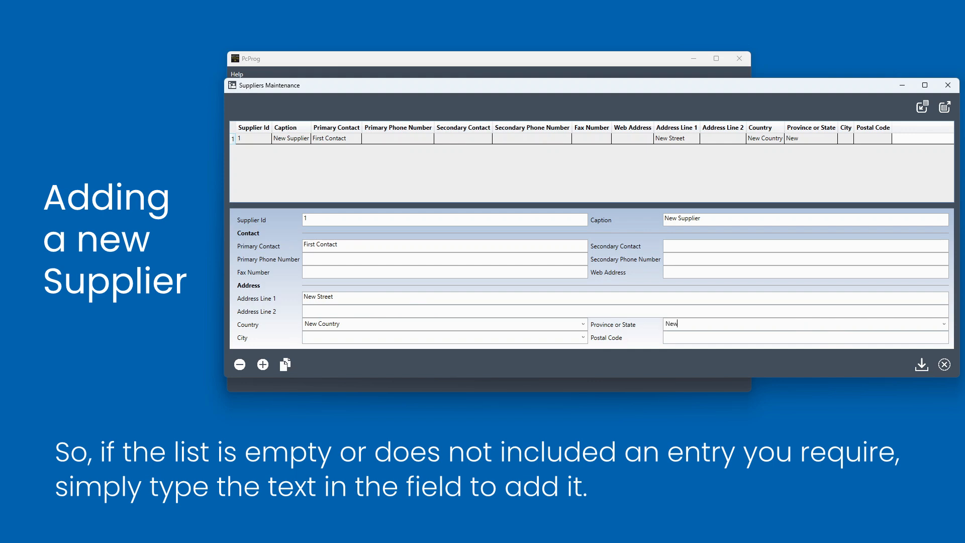
text( province)
text(New City)
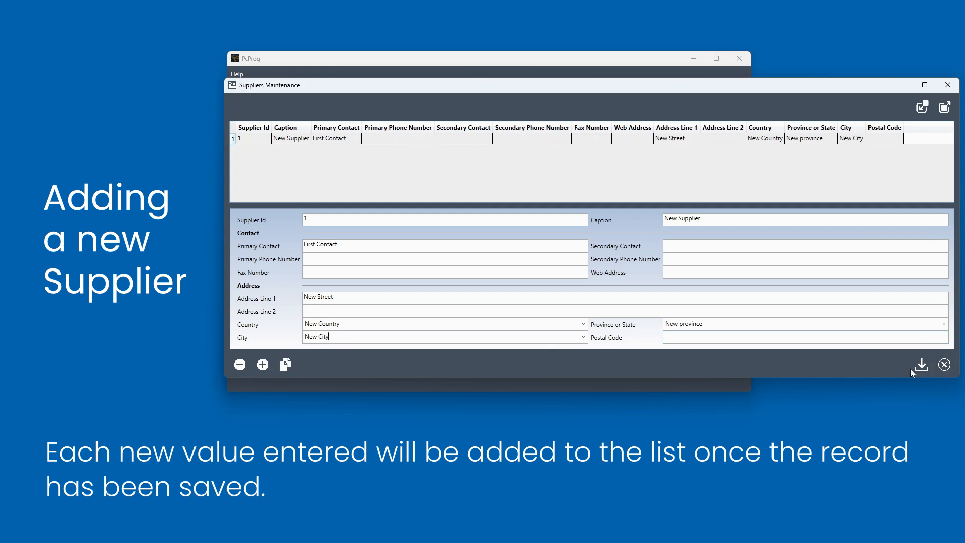
- Open the Country, Province or State and City drop-down lists to check their entries
click(568, 324)
click(943, 323)
click(943, 324)
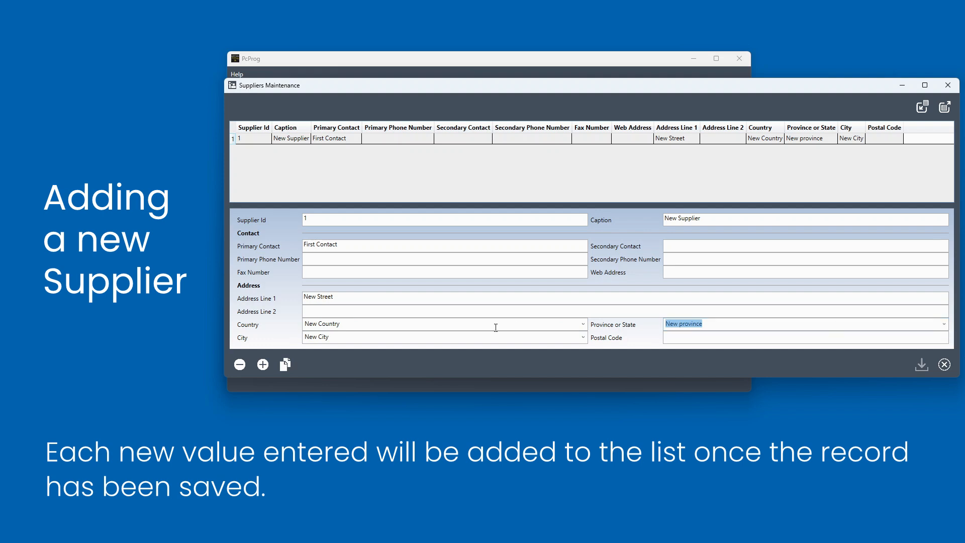
click(583, 337)
click(583, 337)
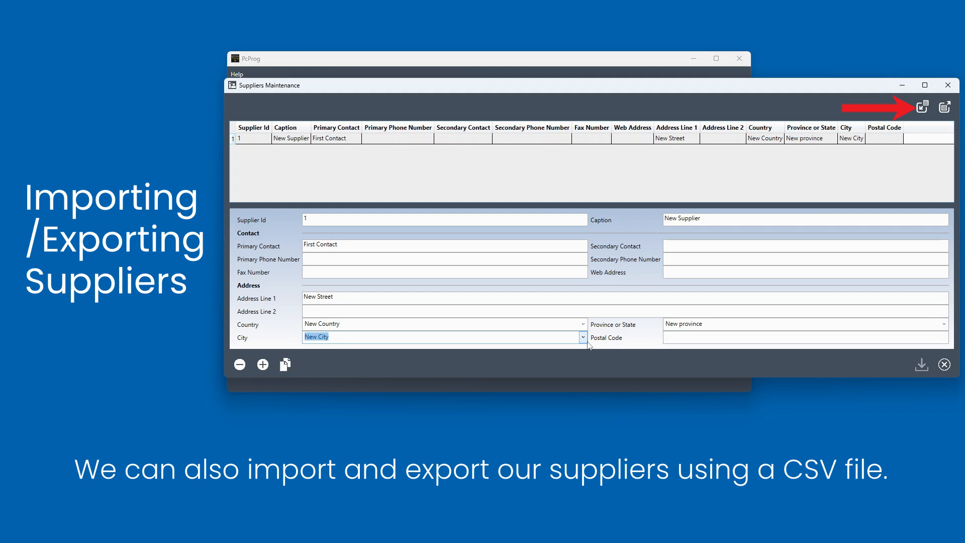
- Start importing suppliers from the PCProg-SupplierExport.csv file
click(921, 108)
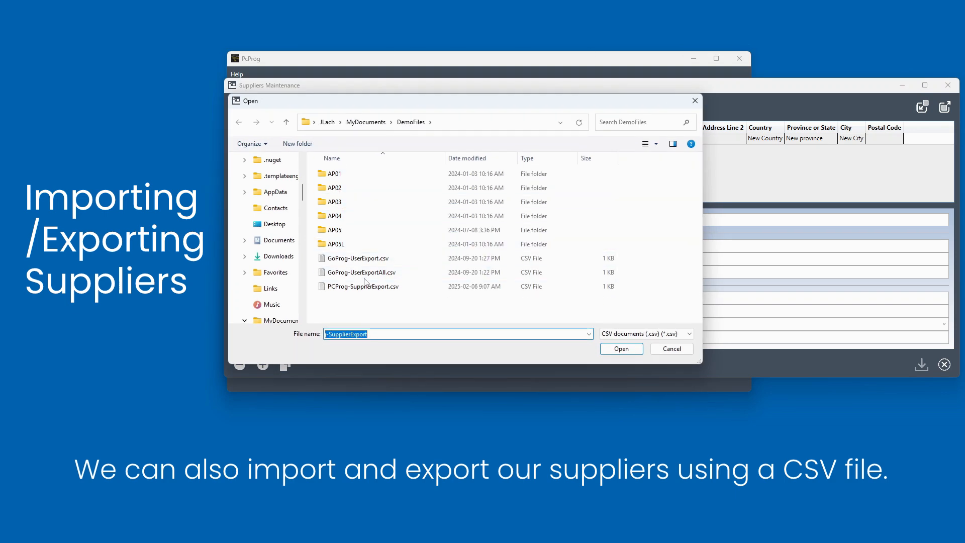
click(362, 286)
click(621, 348)
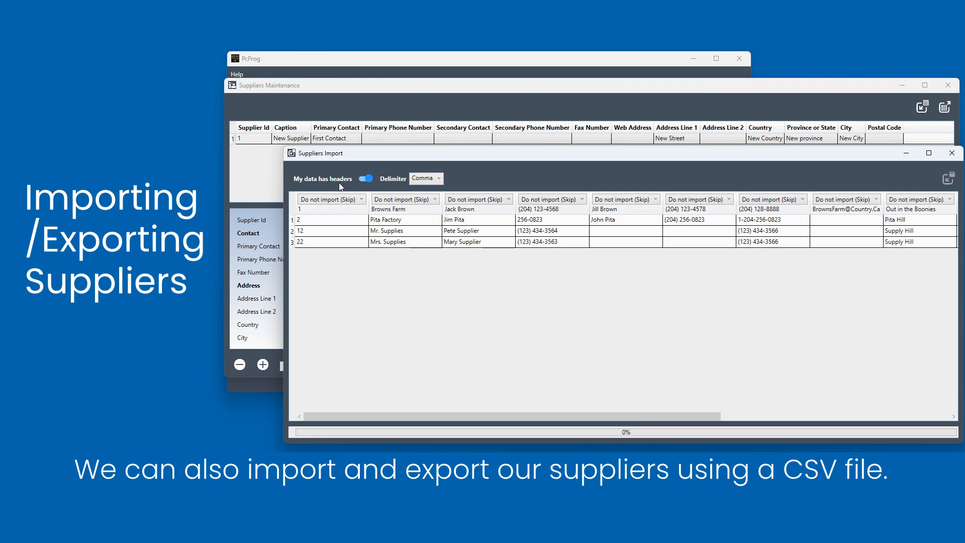
- Turn off My data has headers and map Column1 to Supplier Id
click(349, 180)
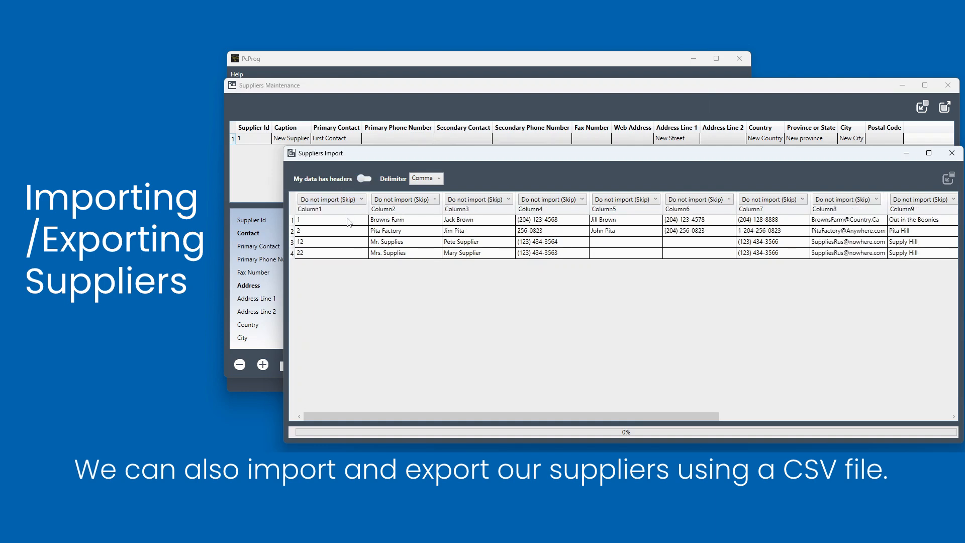
click(361, 199)
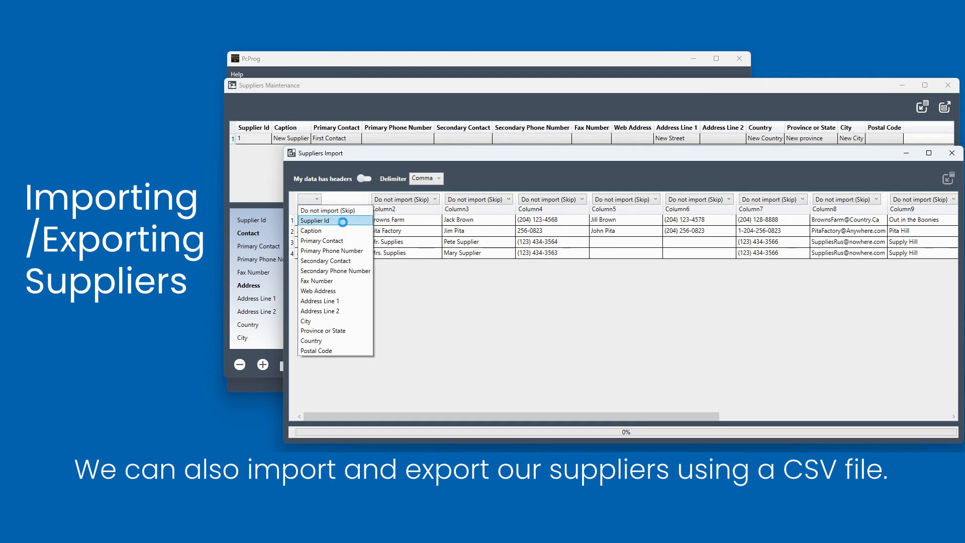
click(345, 221)
- Map Column2 to Caption, Column3 to Primary Contact and Column4 to Primary Phone Number
click(421, 201)
click(408, 230)
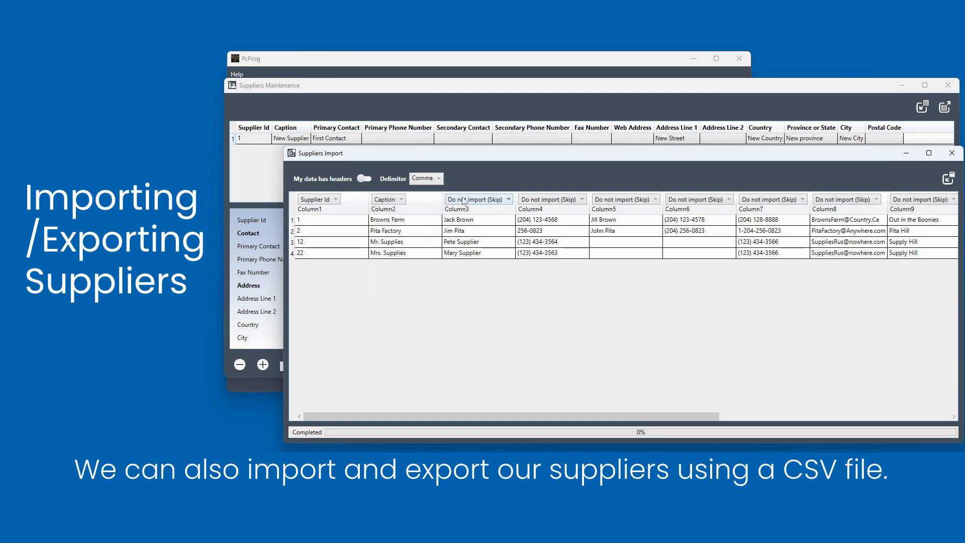
click(463, 199)
click(469, 241)
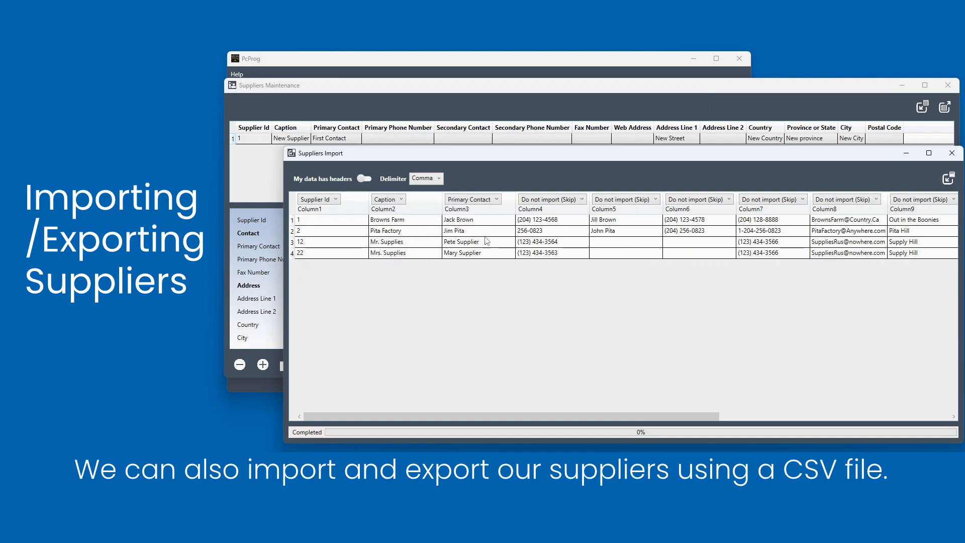
click(536, 199)
click(553, 251)
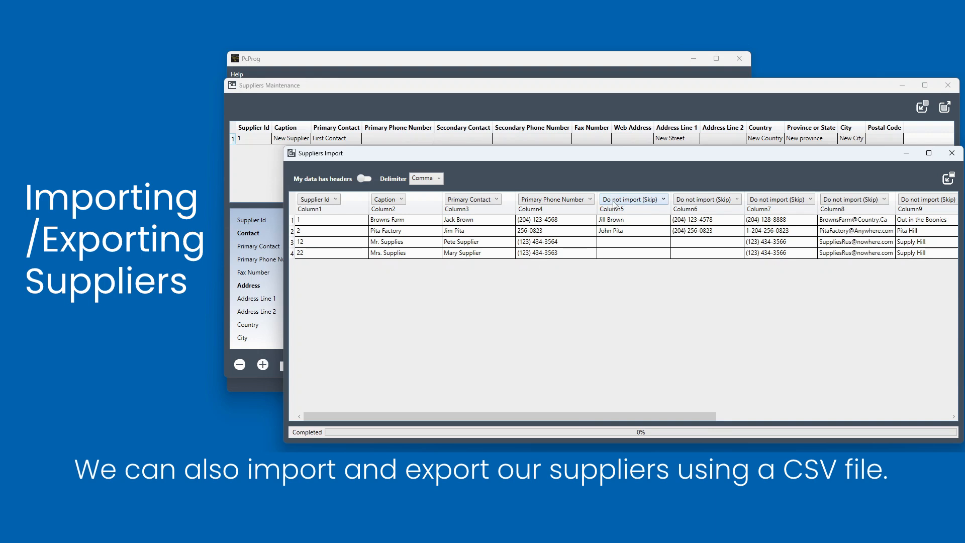
- Map Column5 to Secondary Contact, Column6 to Secondary Phone Number, Column7 to Fax Number and Column8 to Web Address
click(613, 201)
click(611, 261)
click(733, 201)
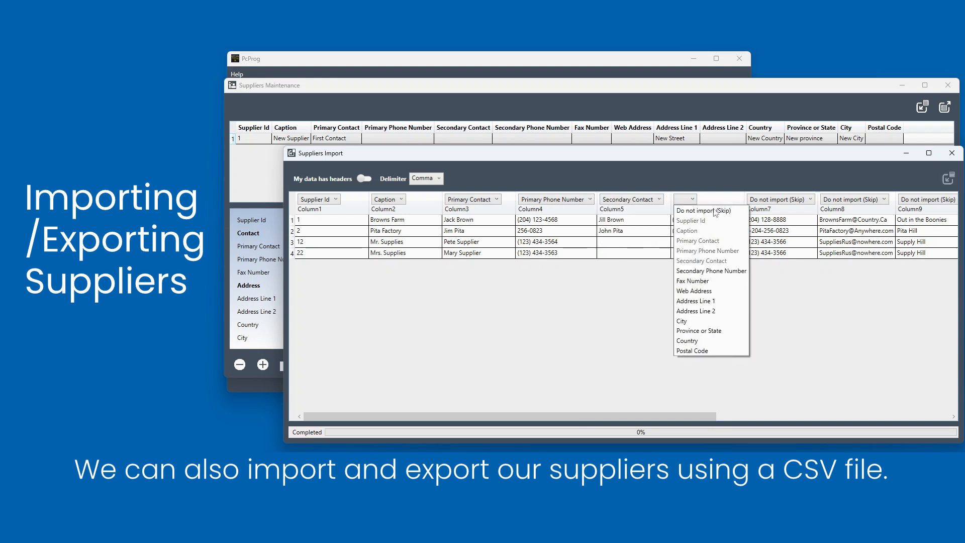
click(713, 271)
click(783, 201)
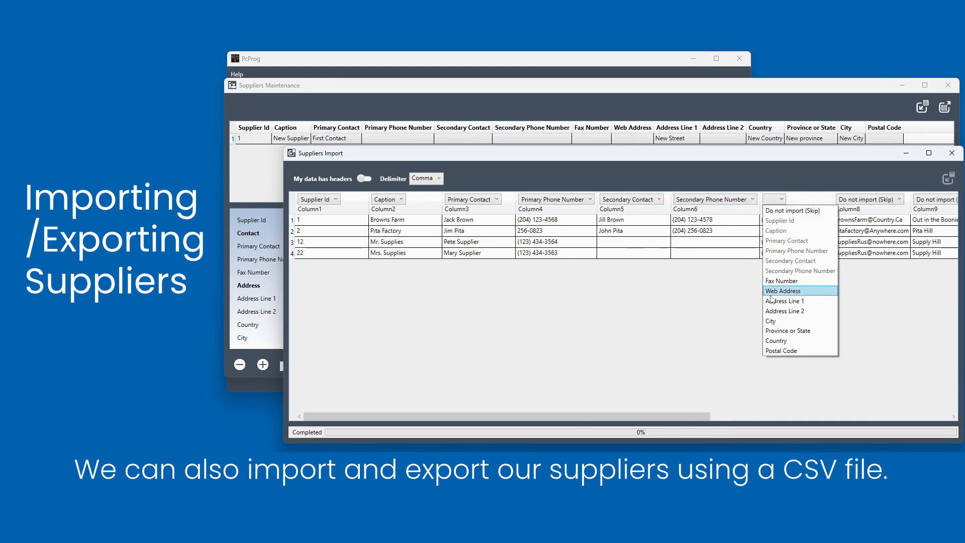
click(785, 288)
click(854, 200)
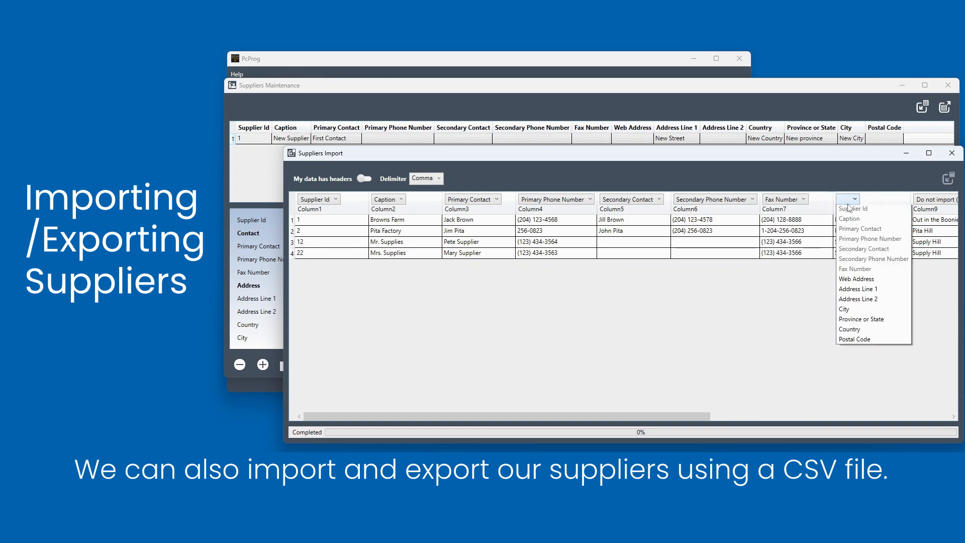
click(885, 296)
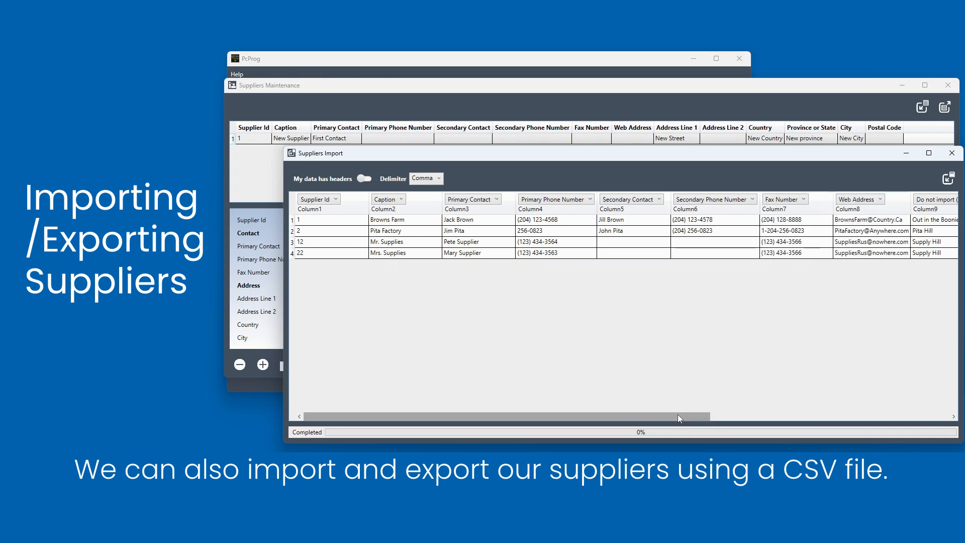
- Map Column9 to Address Line 1, Column10 to Address Line 2 and Column11 to City
drag(678, 414, 918, 414)
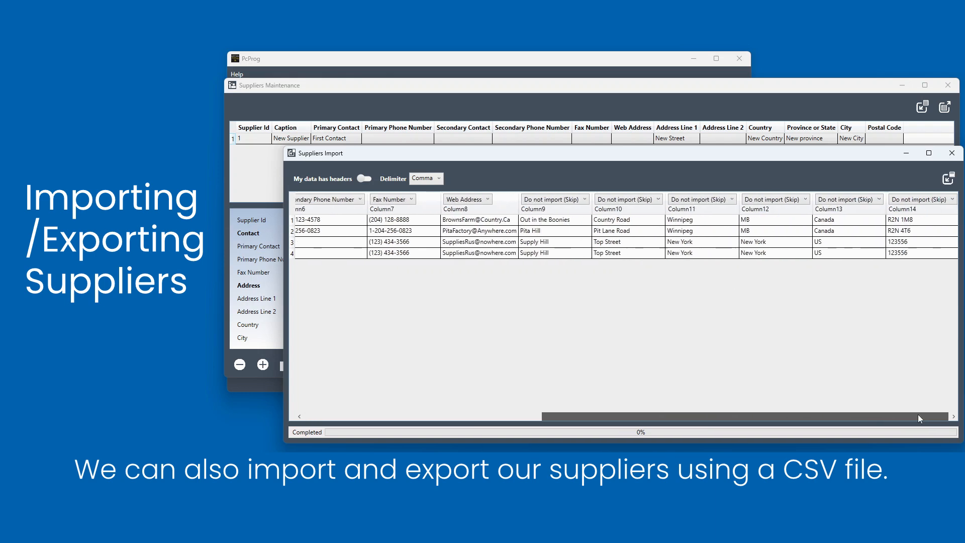
click(574, 201)
click(571, 300)
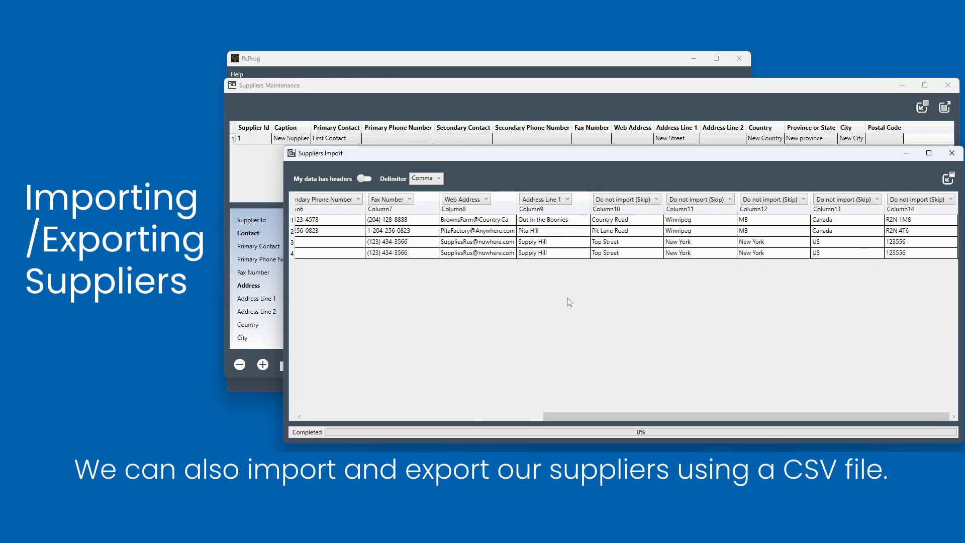
click(619, 199)
click(621, 311)
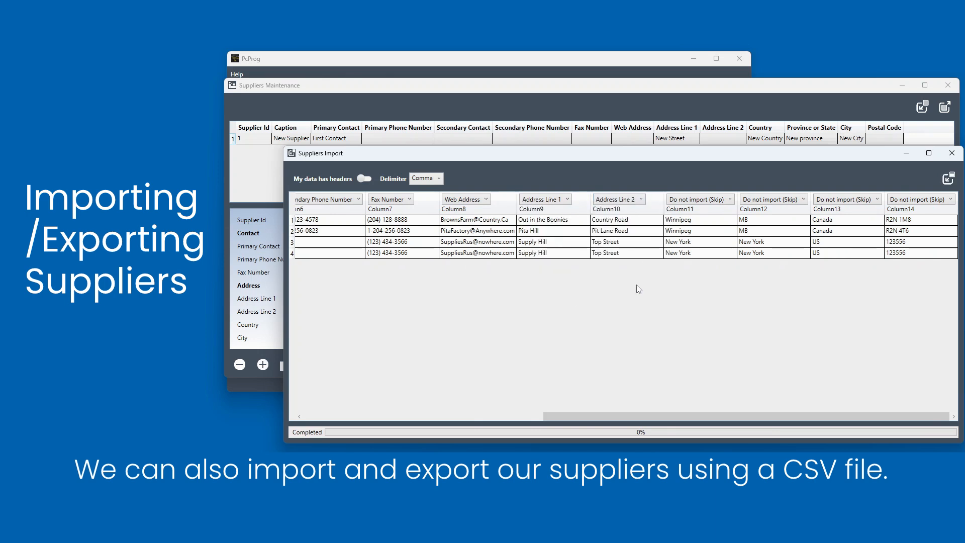
click(689, 201)
click(710, 322)
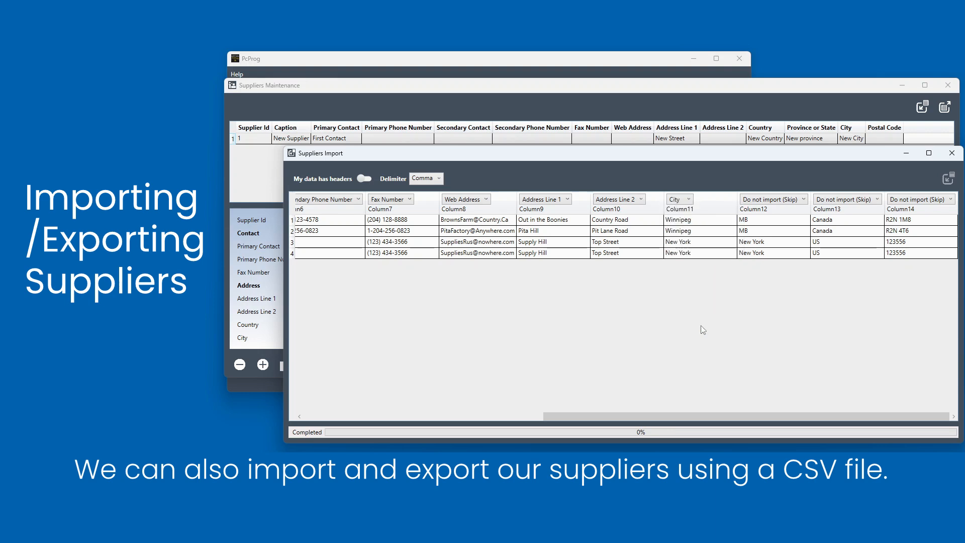
- Map Column12 to Province or State, Column13 to Country and Column14 to Postal Code
click(762, 200)
click(769, 331)
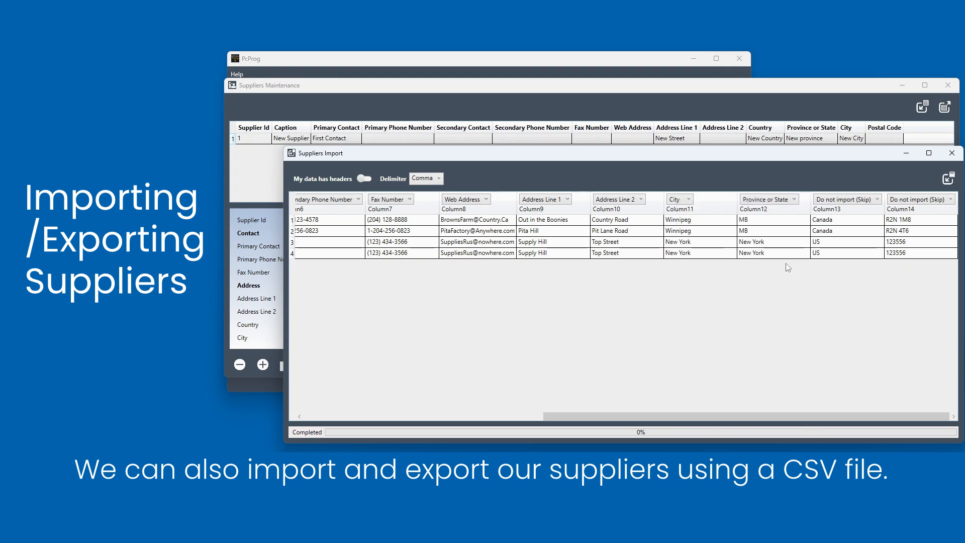
click(829, 202)
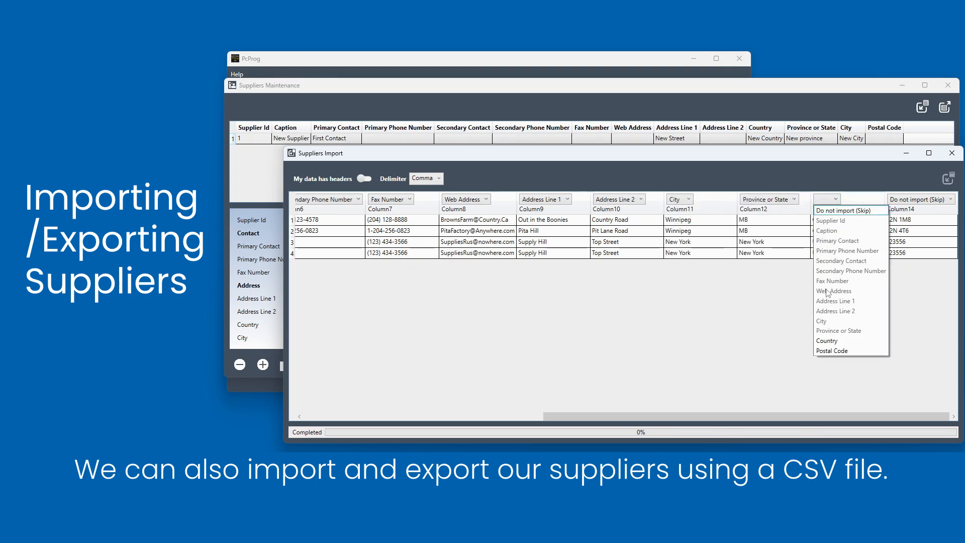
click(833, 339)
click(909, 202)
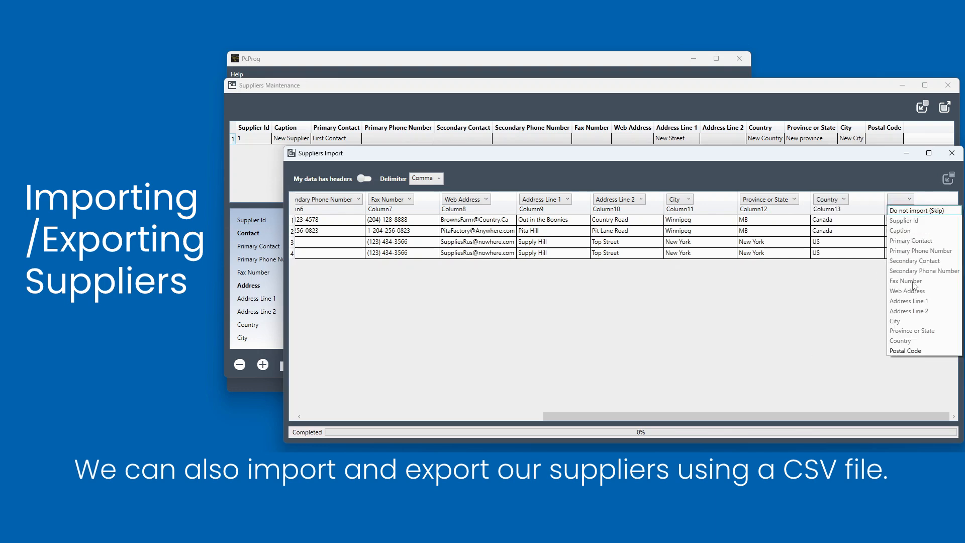
click(915, 349)
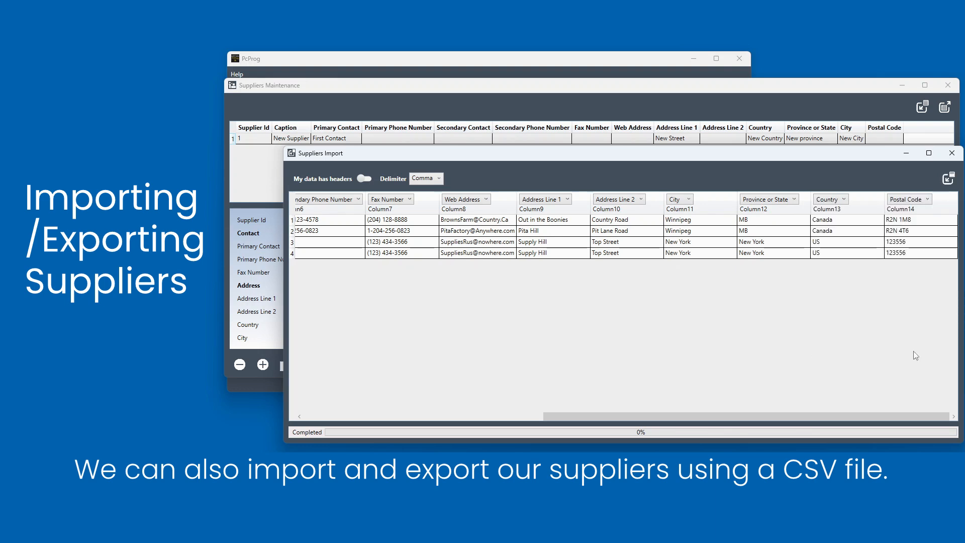
- Run the supplier import and confirm inserting the entries
click(948, 178)
click(517, 303)
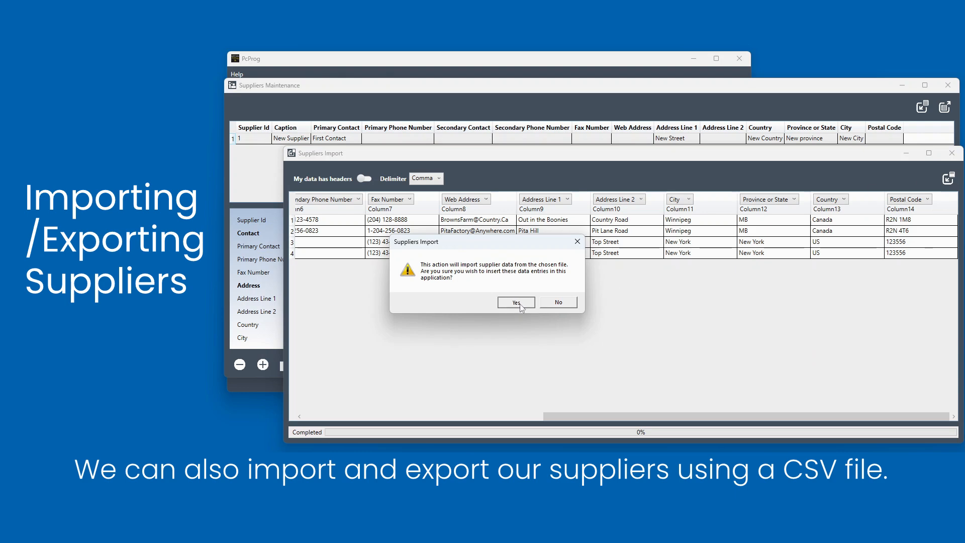
click(519, 303)
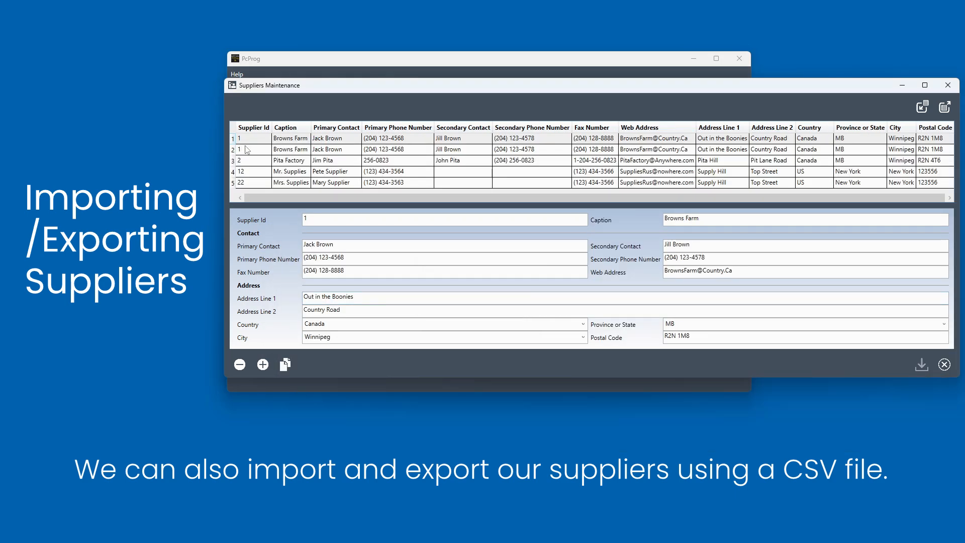
- Browse through the imported supplier records
click(296, 161)
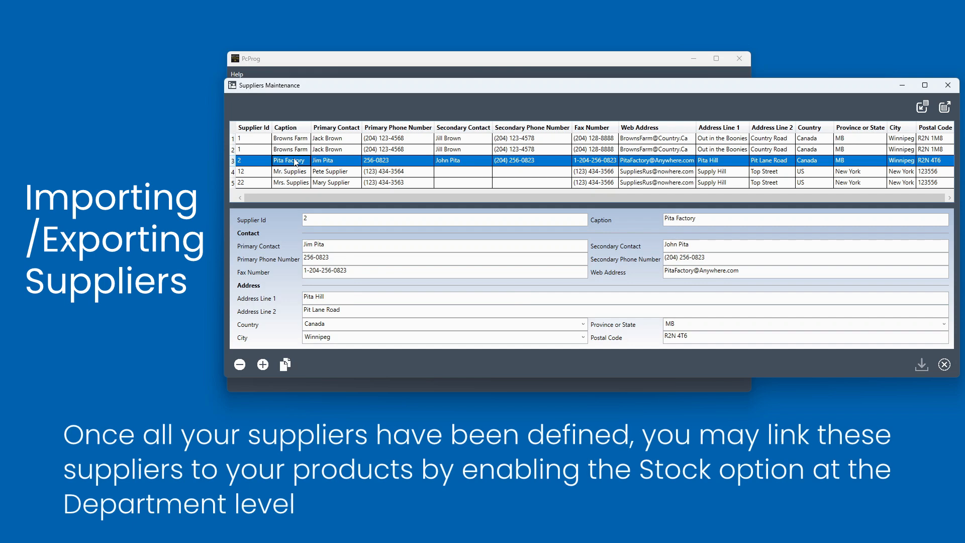
key(Down)
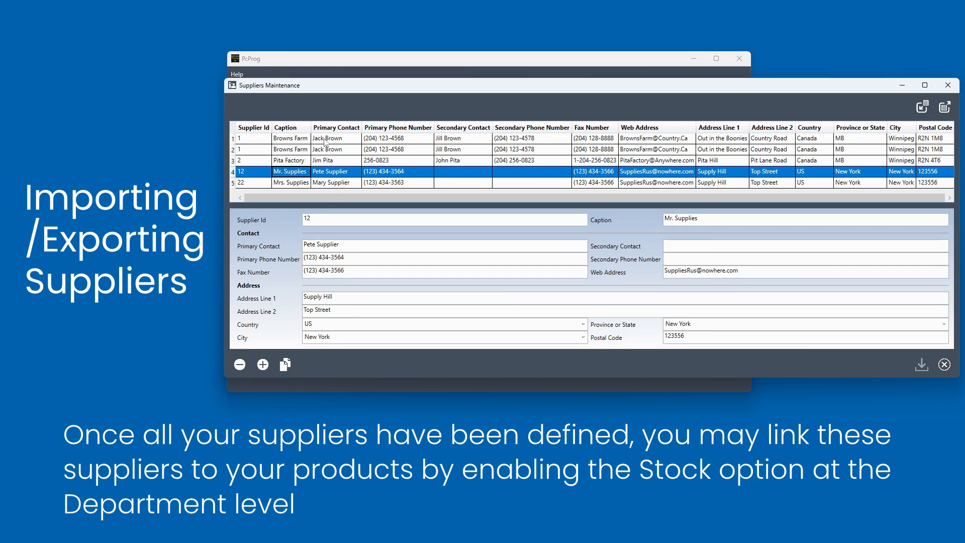
- Close the suppliers window and open Departments maintenance
click(948, 85)
click(340, 287)
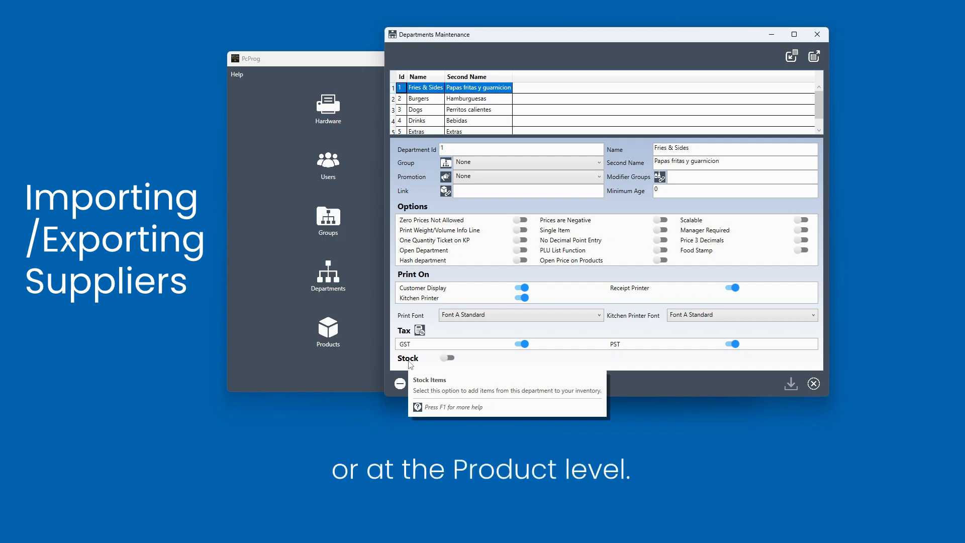
- Close the departments window and open the Poutine item in Products maintenance to view its stock option
click(818, 34)
click(270, 327)
double_click(380, 151)
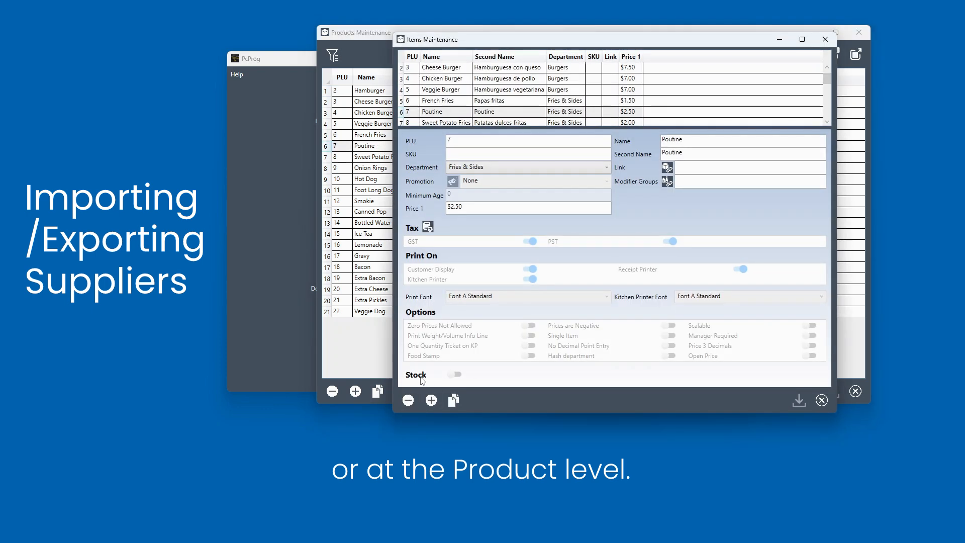
mouse_move(422, 380)
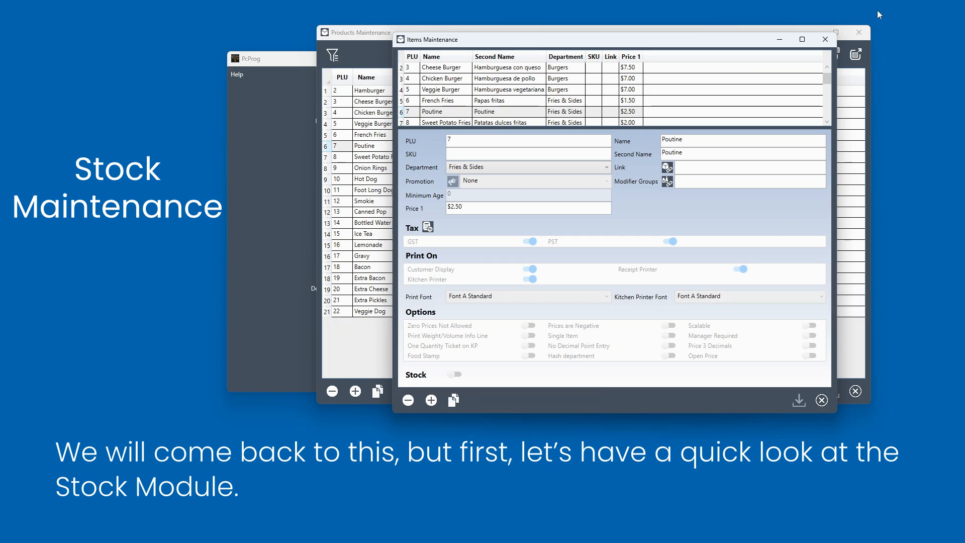
- Close the product windows, open the Stock lookup to view it, and close it again
click(831, 45)
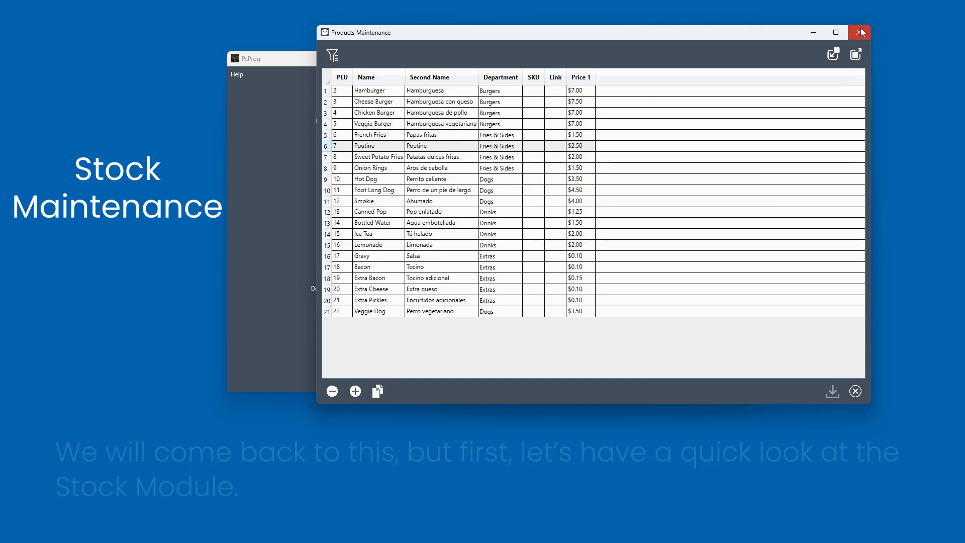
click(858, 32)
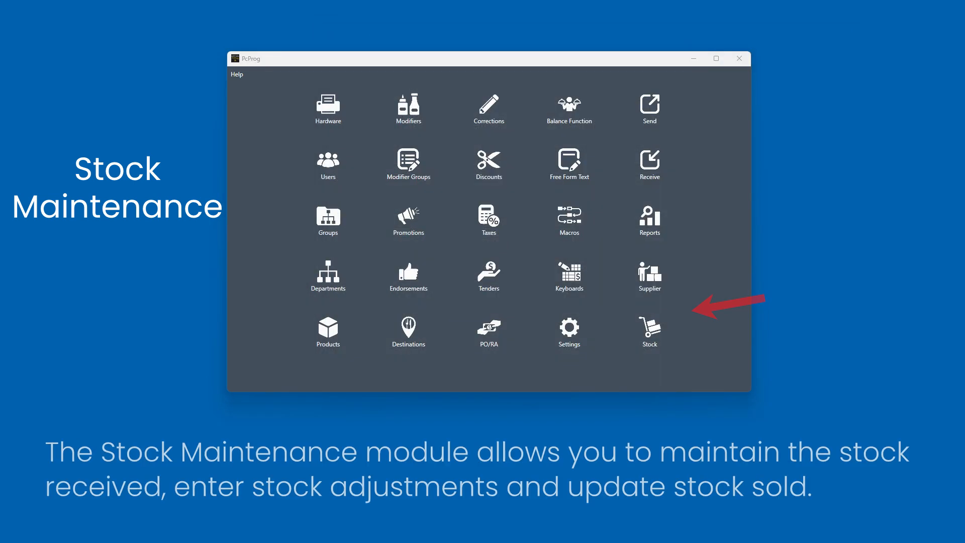
click(658, 330)
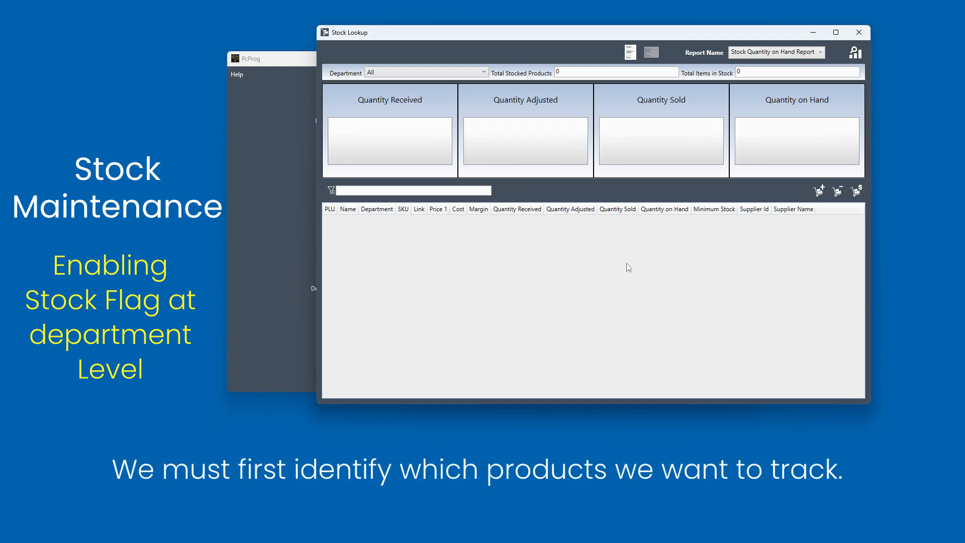
click(859, 33)
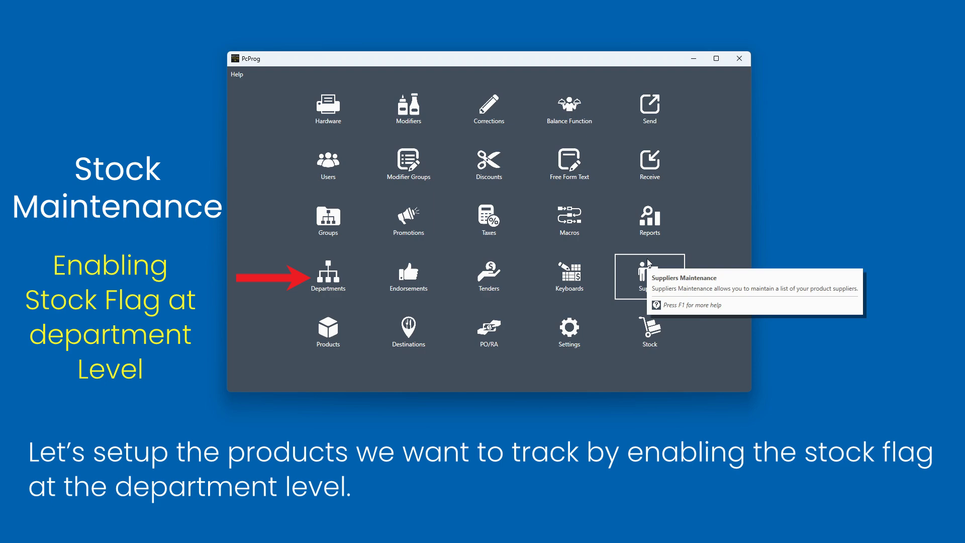
- Open Departments maintenance, enable the Stock option for all departments at once, save, and close the window
click(317, 282)
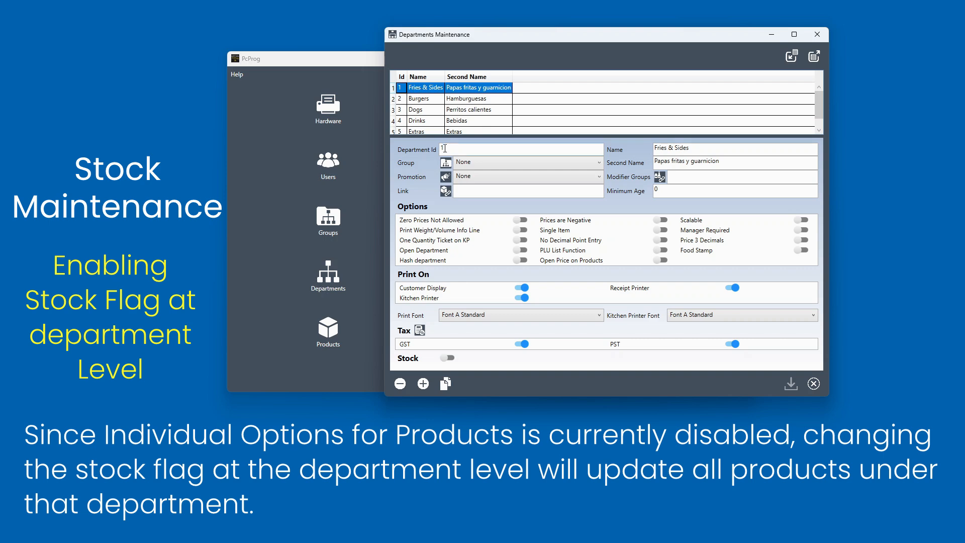
click(393, 77)
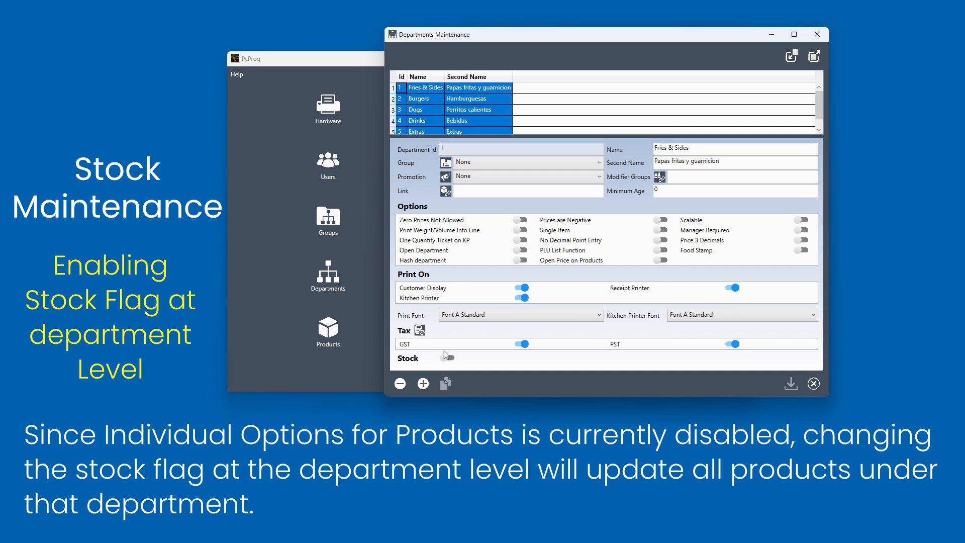
click(448, 357)
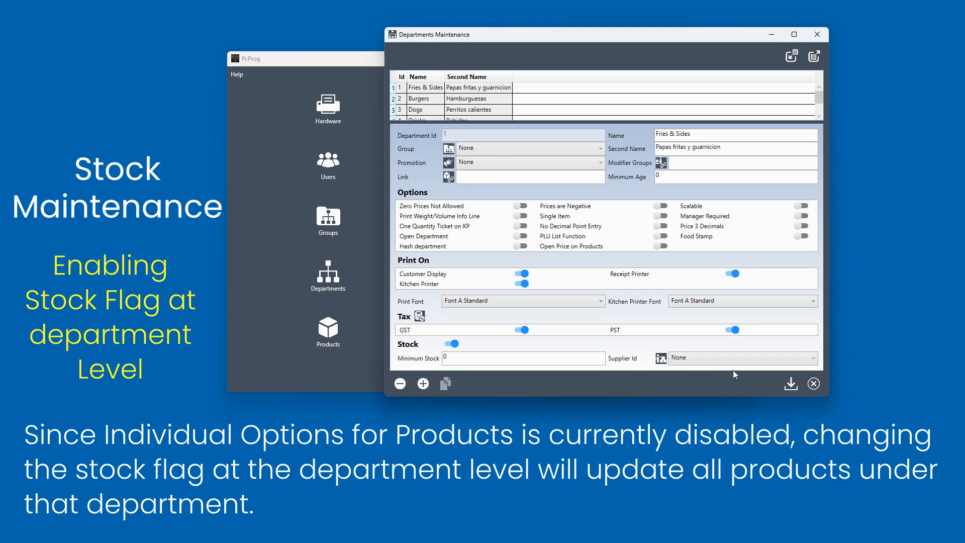
click(791, 385)
click(817, 34)
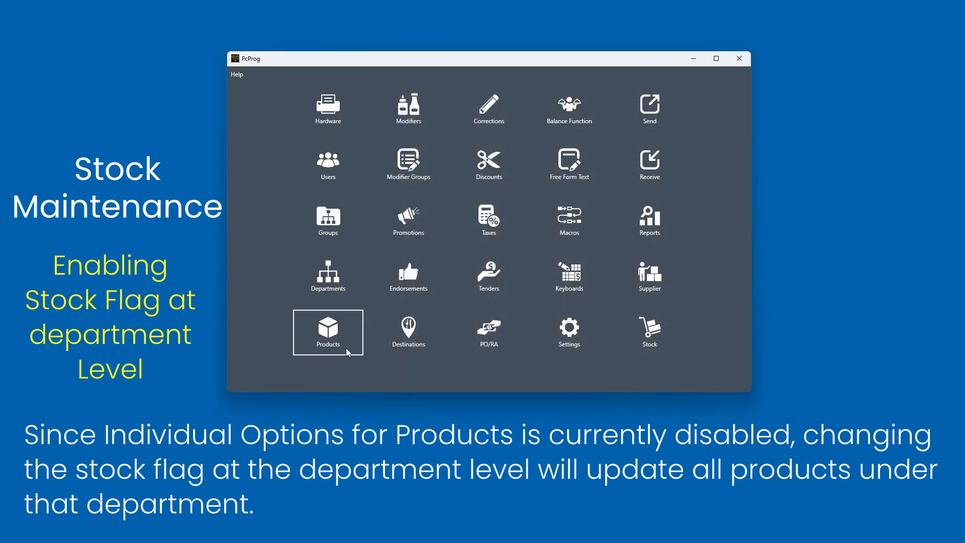
- Open the French Fries item in Products maintenance to check its Stock setting, then close the product windows
click(329, 332)
double_click(370, 135)
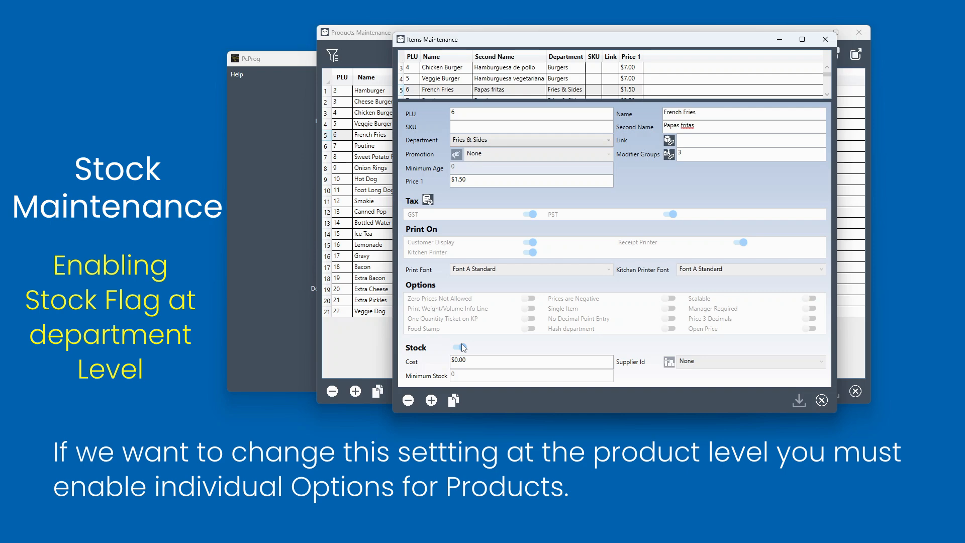
click(825, 39)
click(863, 33)
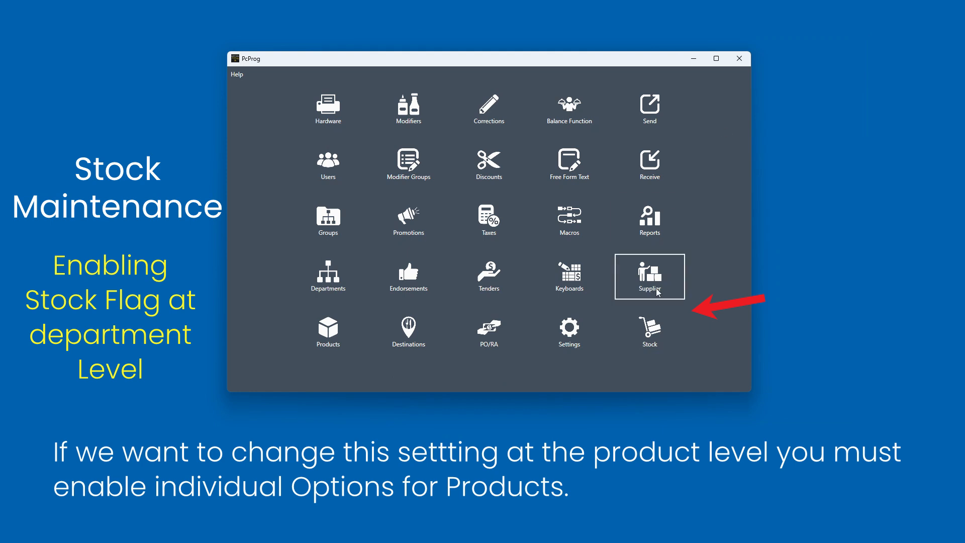
- Open the Stock lookup dashboard and filter it to the Burgers department
click(655, 331)
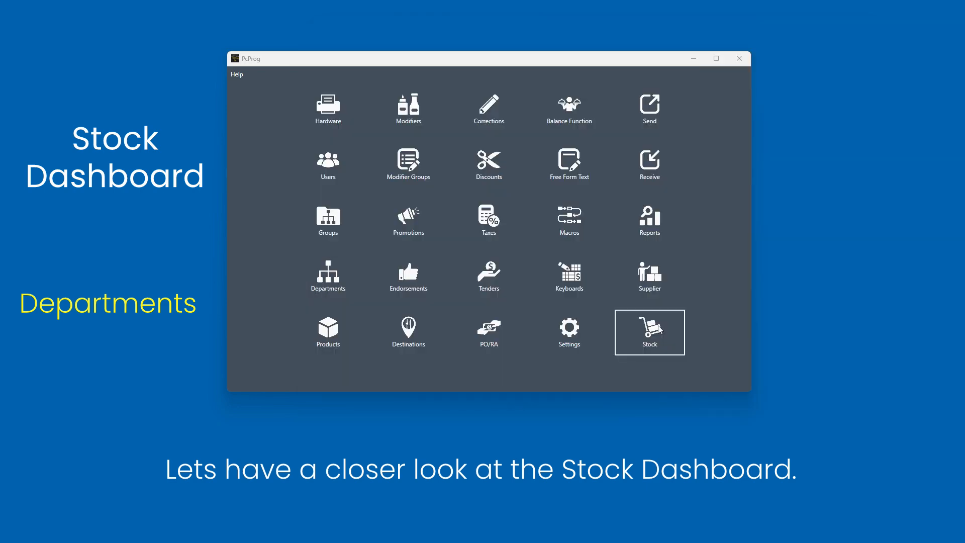
click(659, 330)
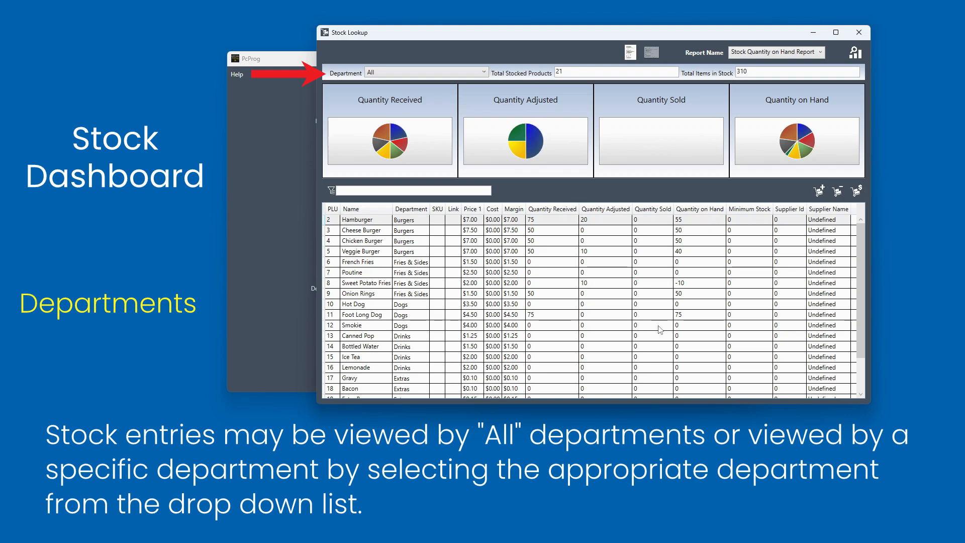
click(419, 72)
click(418, 102)
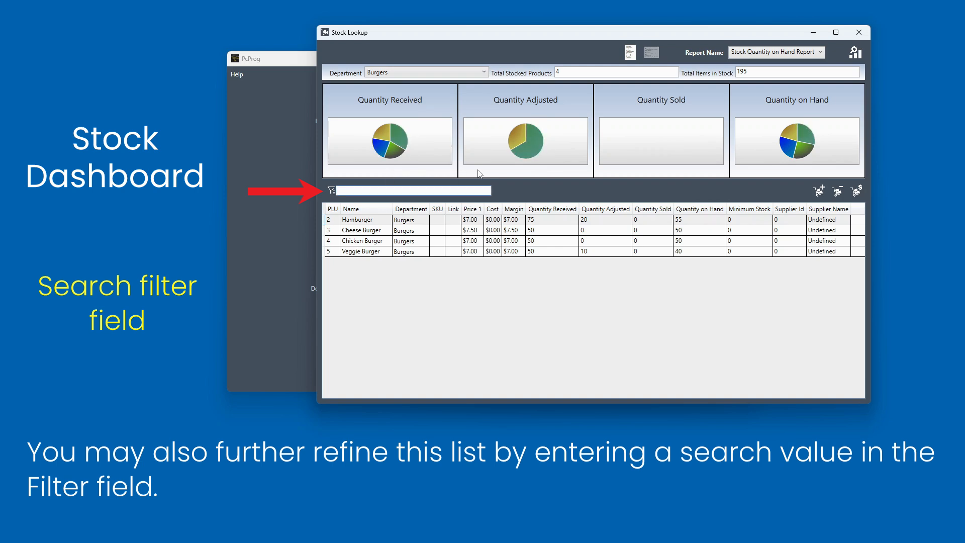
- Filter the stock list by "Ha", clear the filter, and switch the department back to All
text(Ha)
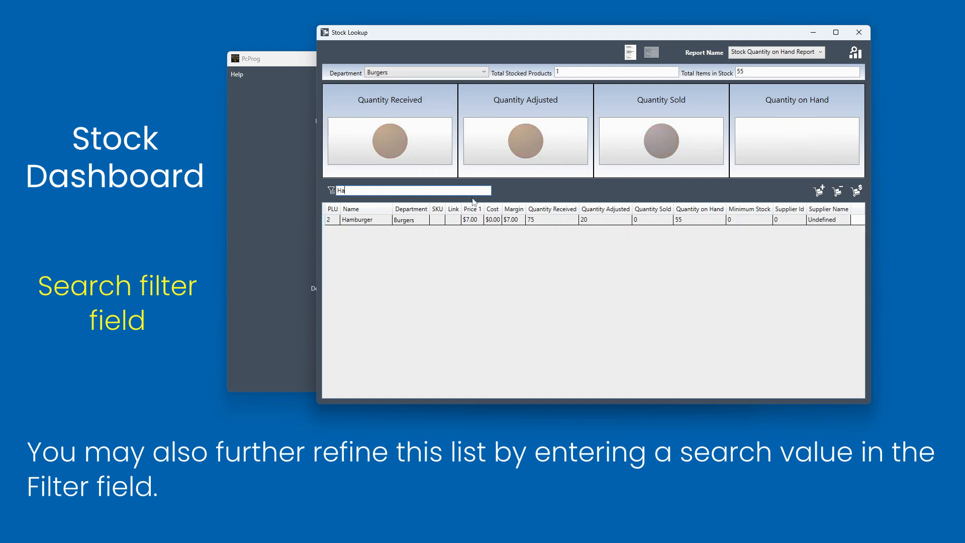
key(BackSpace)
key(BackSpace)
click(423, 73)
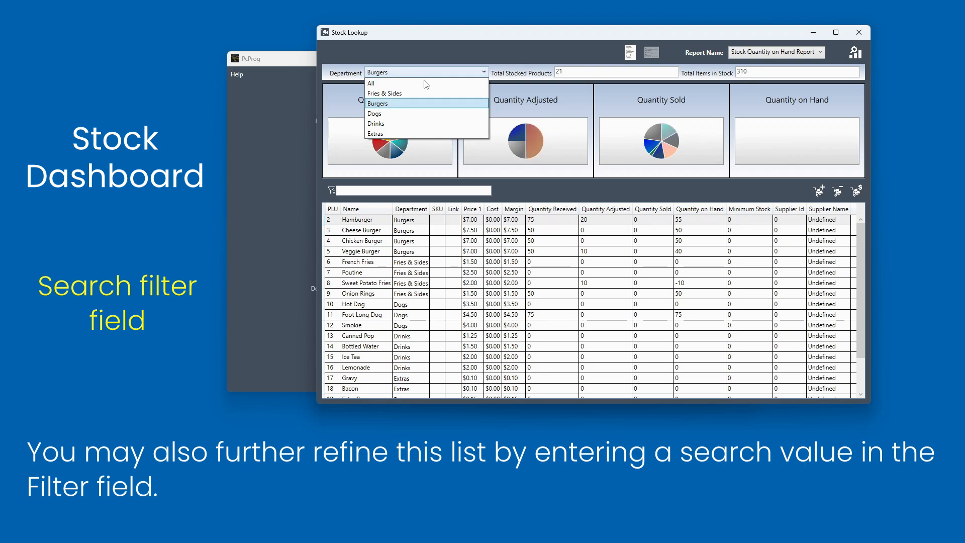
click(425, 82)
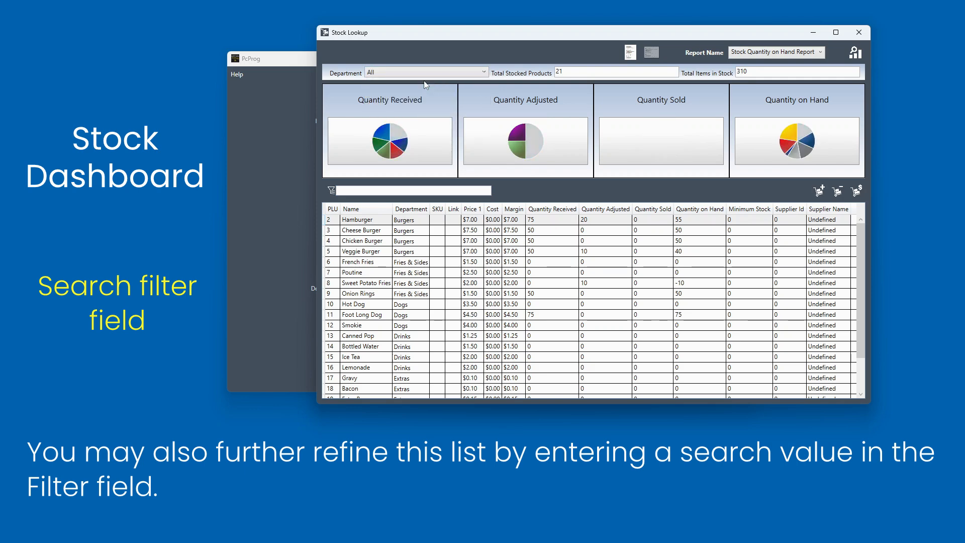
- Select the Hamburger row and step down through the rows to Chicken Burger
click(409, 224)
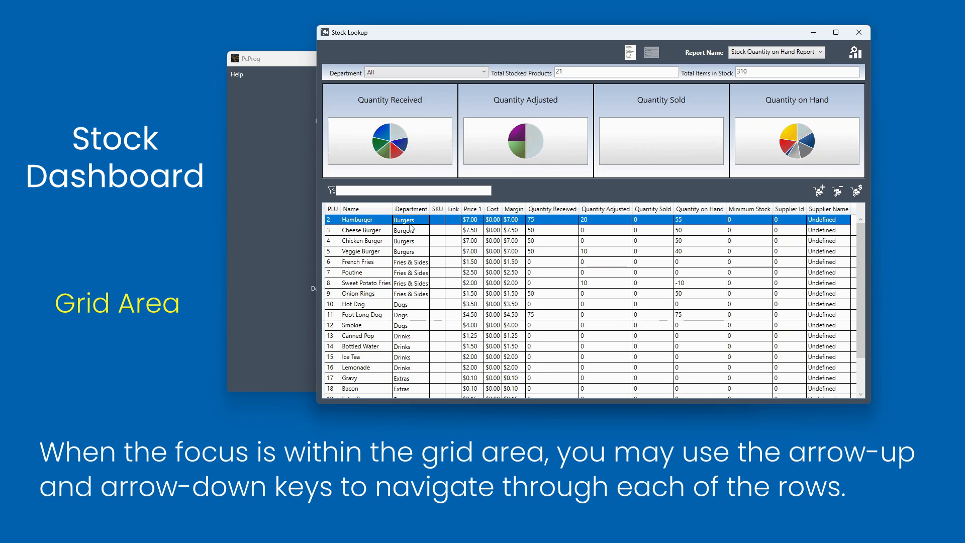
key(Down)
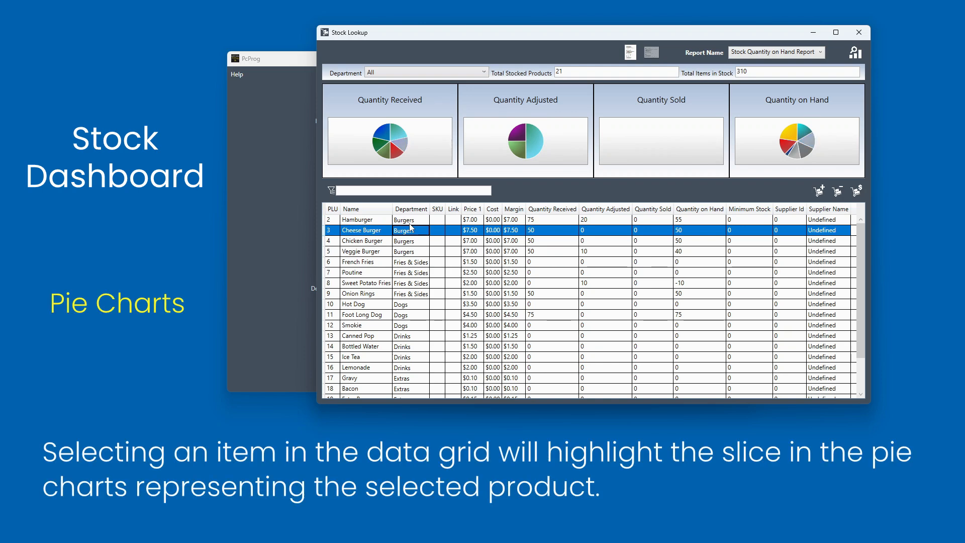
key(Down)
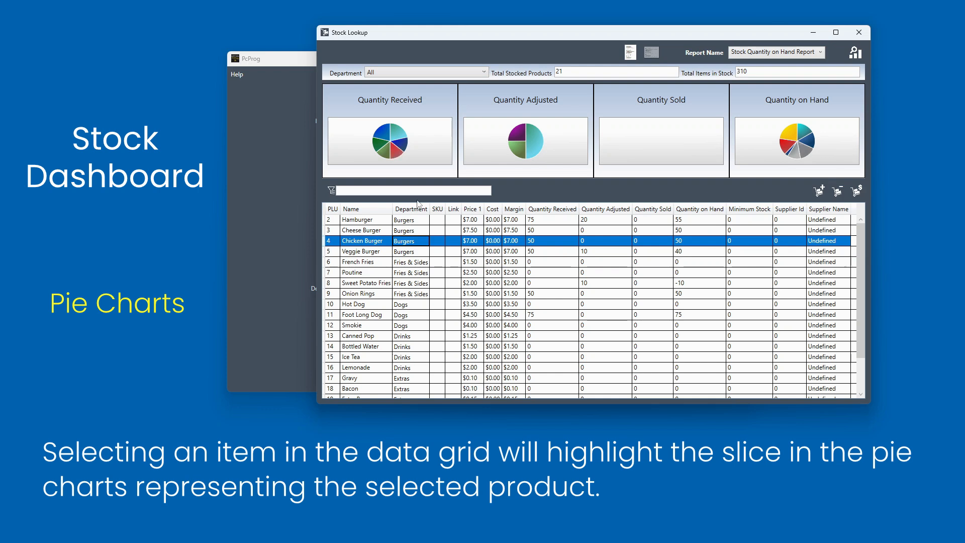
mouse_move(399, 157)
mouse_move(808, 156)
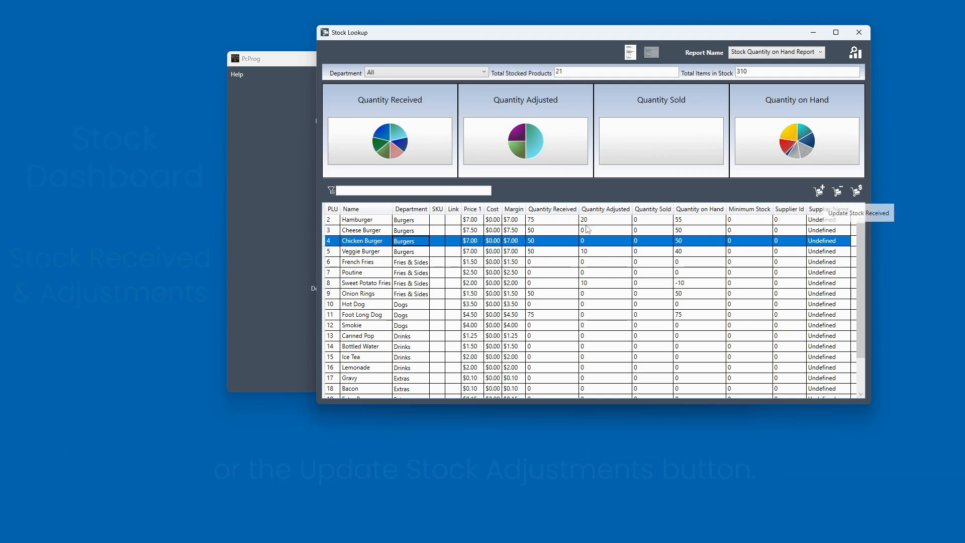
- Open Chicken Burger's stock maintenance and add a stock received entry dated February 07, 2025 with quantity 10.00
double_click(410, 244)
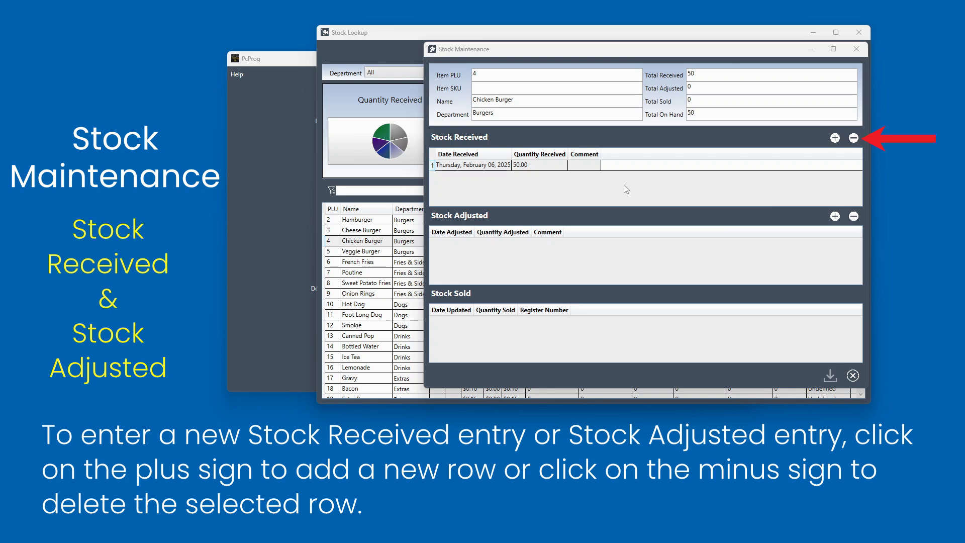
click(834, 138)
click(476, 178)
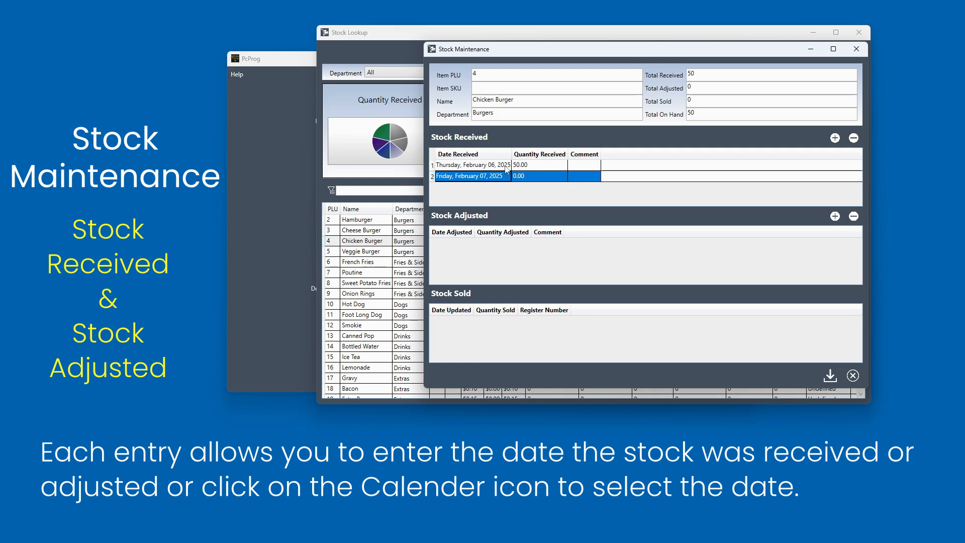
drag(510, 153, 525, 153)
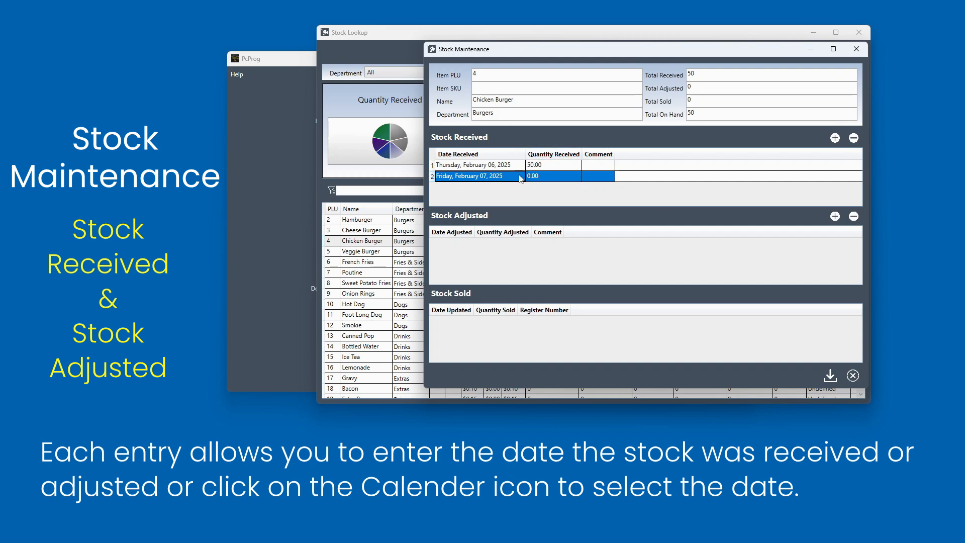
click(520, 181)
click(516, 179)
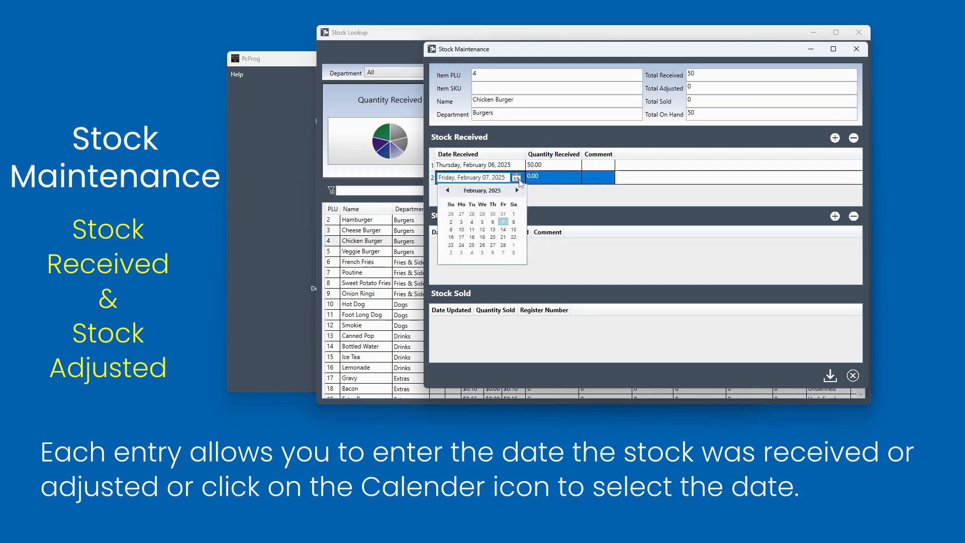
click(500, 227)
click(549, 180)
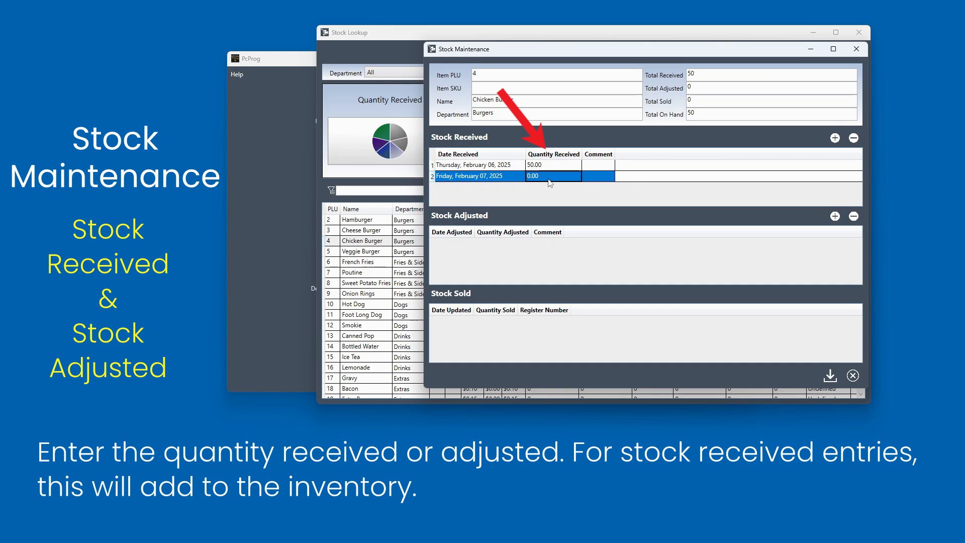
text(10)
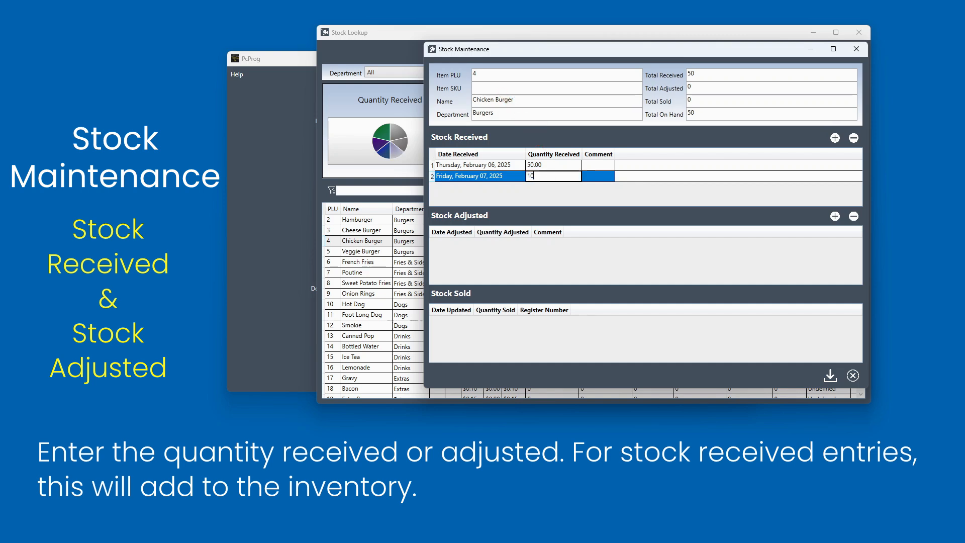
text(.00)
- Add a stock adjusted entry dated February 07, 2025 with a quantity adjusted of 2
click(834, 216)
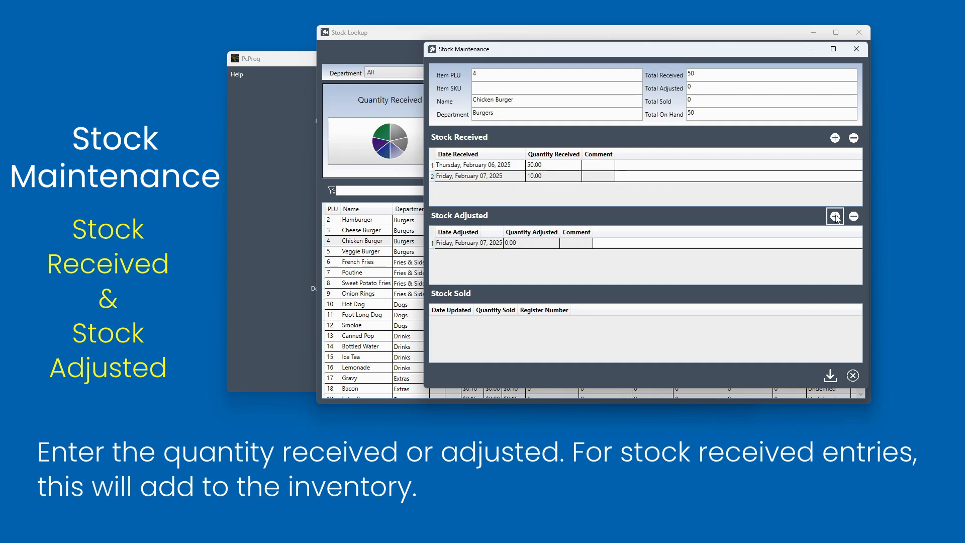
click(505, 246)
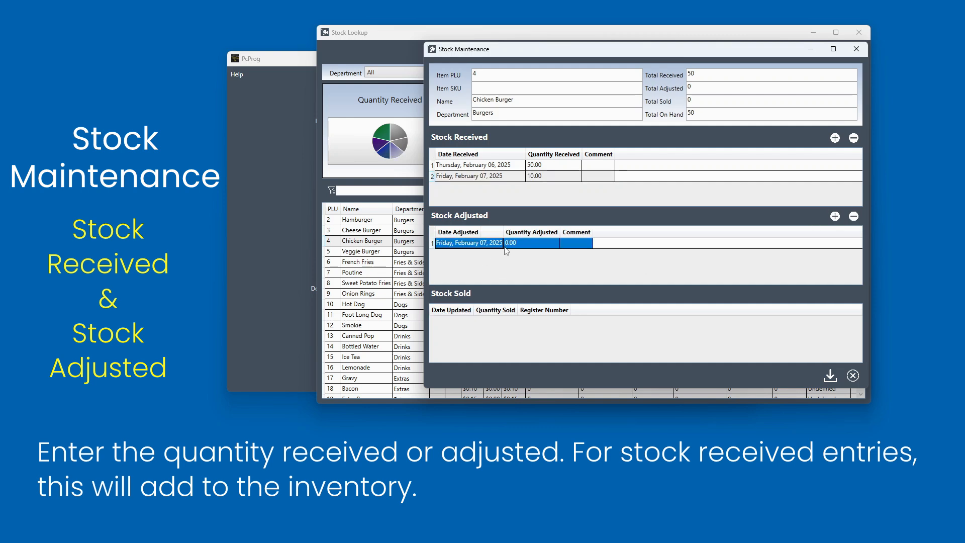
click(504, 246)
click(512, 246)
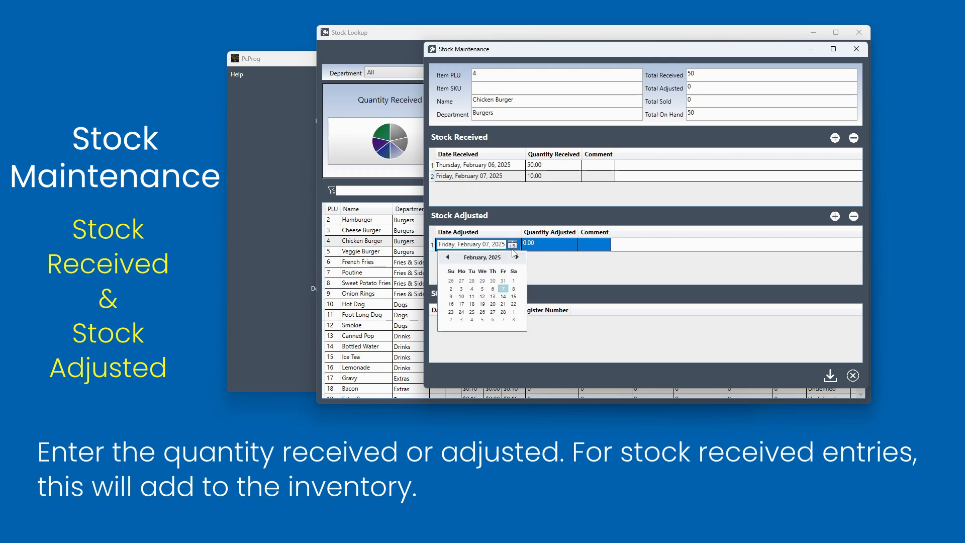
click(503, 289)
click(536, 246)
text(2)
click(603, 243)
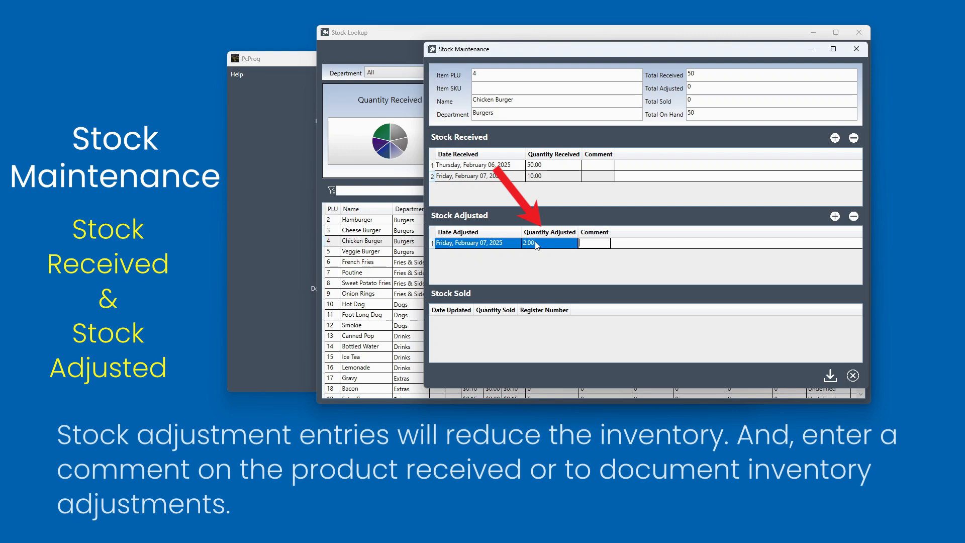
- Comment the Chicken Burger stock adjusted entry as "Lost in transit", then close stock maintenance saving the changes
click(549, 246)
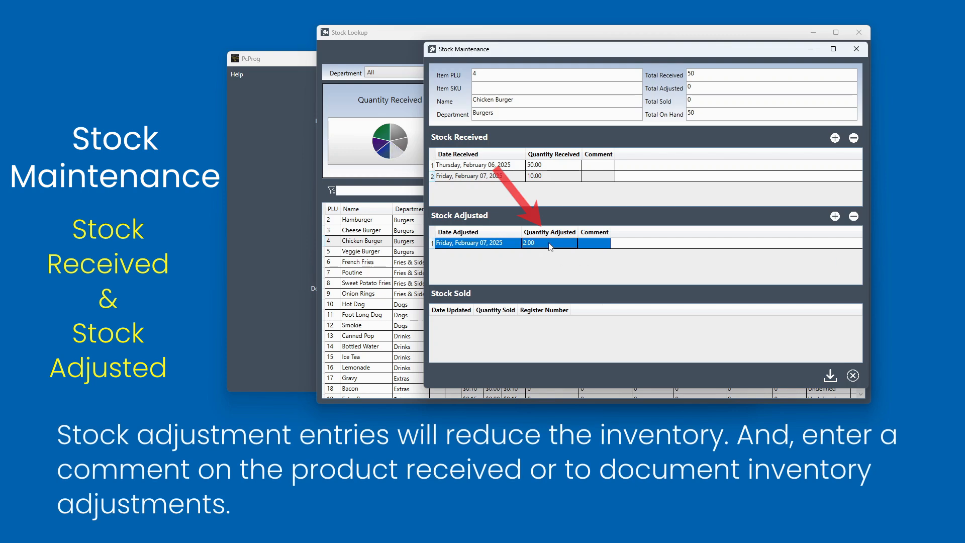
click(590, 243)
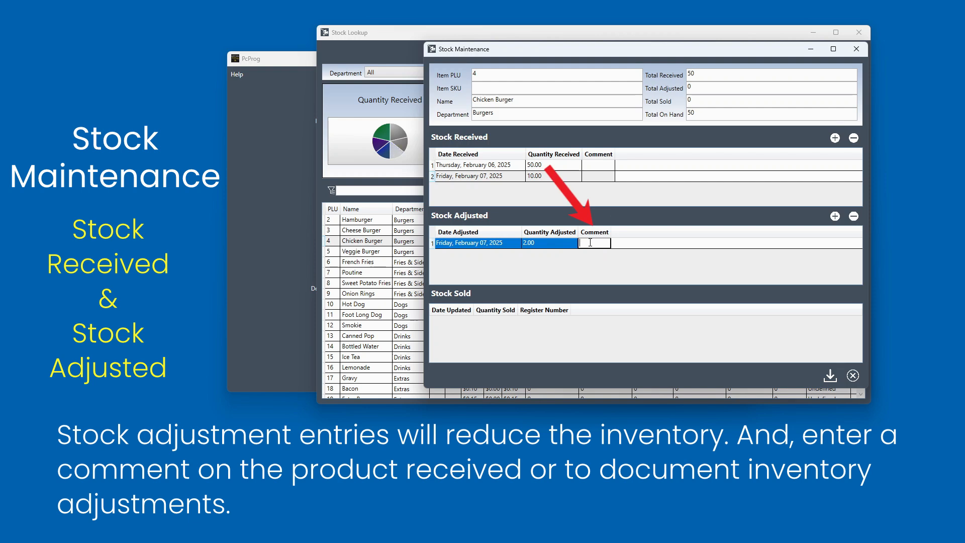
text(Lost in)
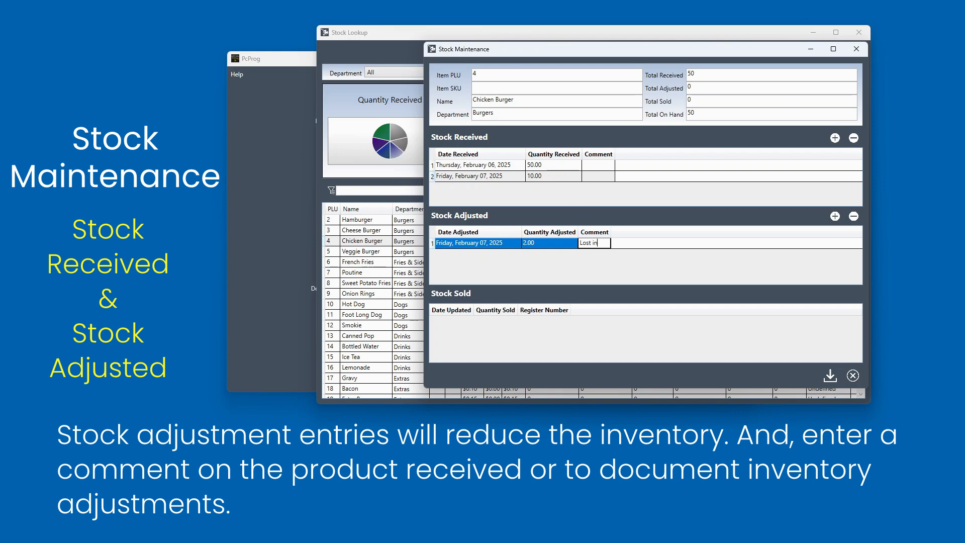
text( transit)
key(Return)
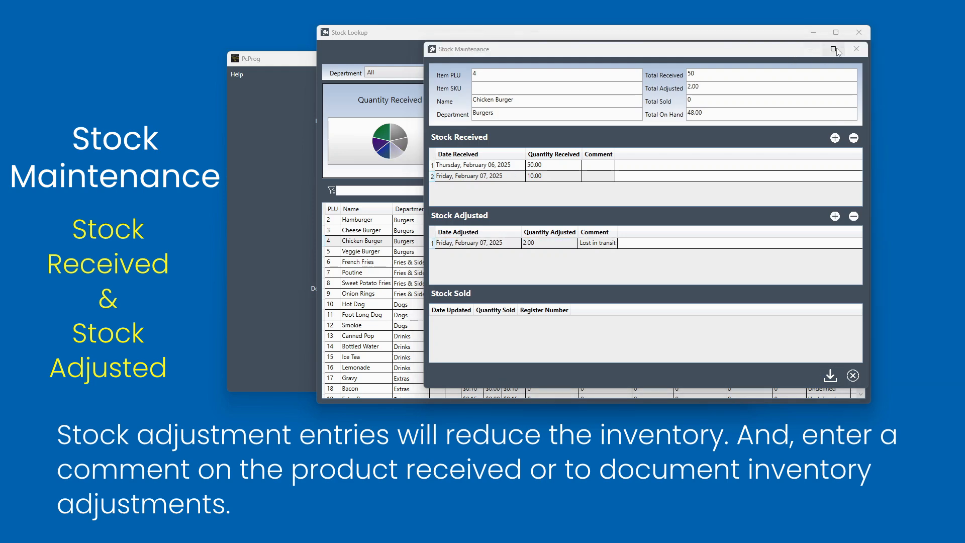
click(855, 49)
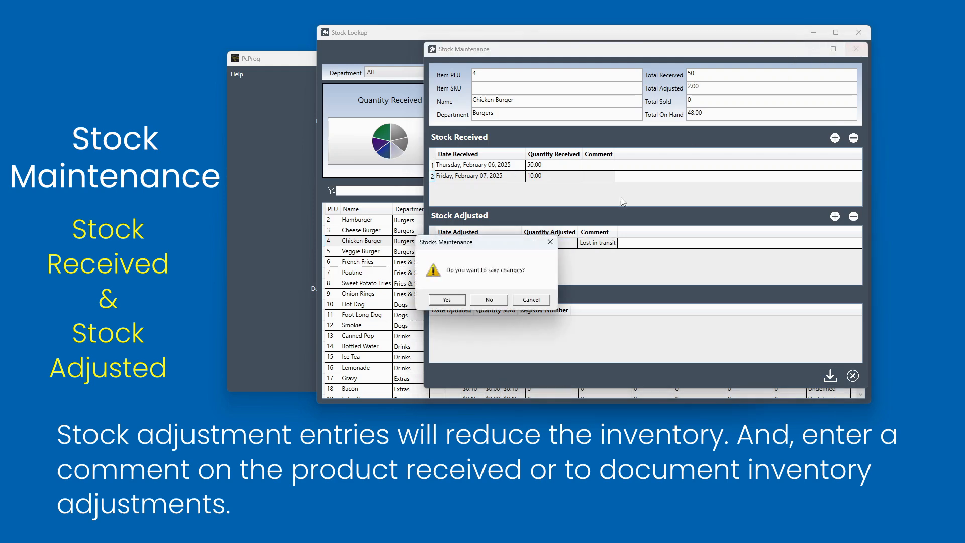
click(447, 299)
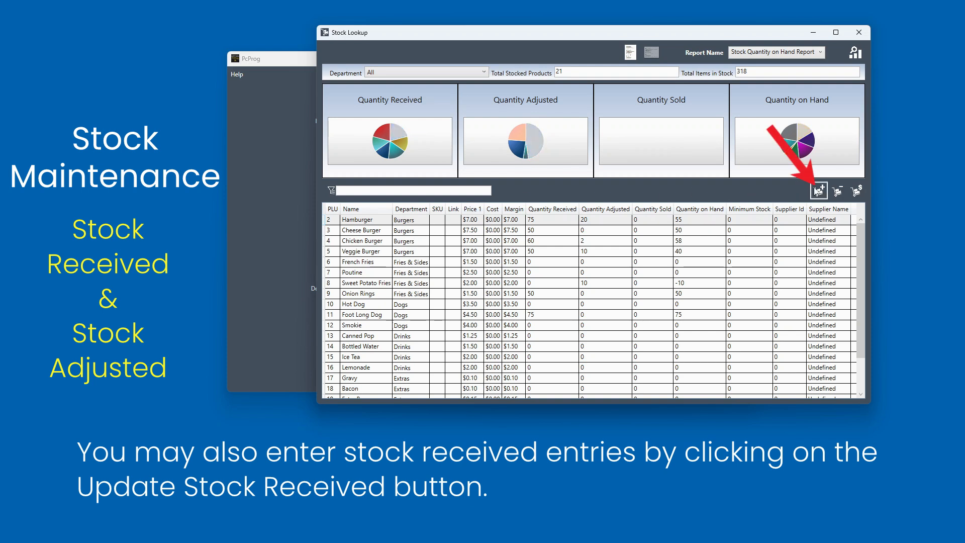
- Add a stock received entry for Smokie with quantity 100, dated February 07, 2025, commented "New Shippment", and save it
click(821, 191)
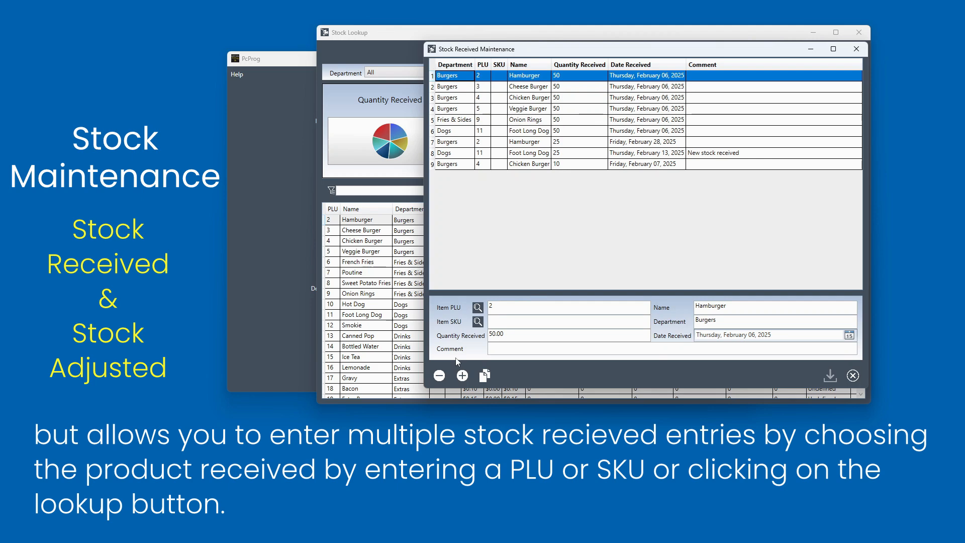
click(462, 375)
click(477, 294)
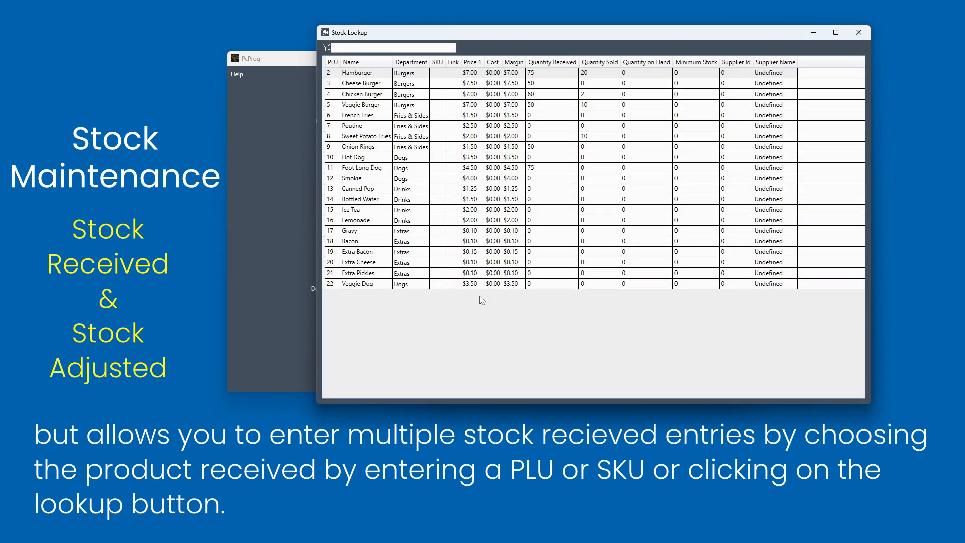
double_click(365, 179)
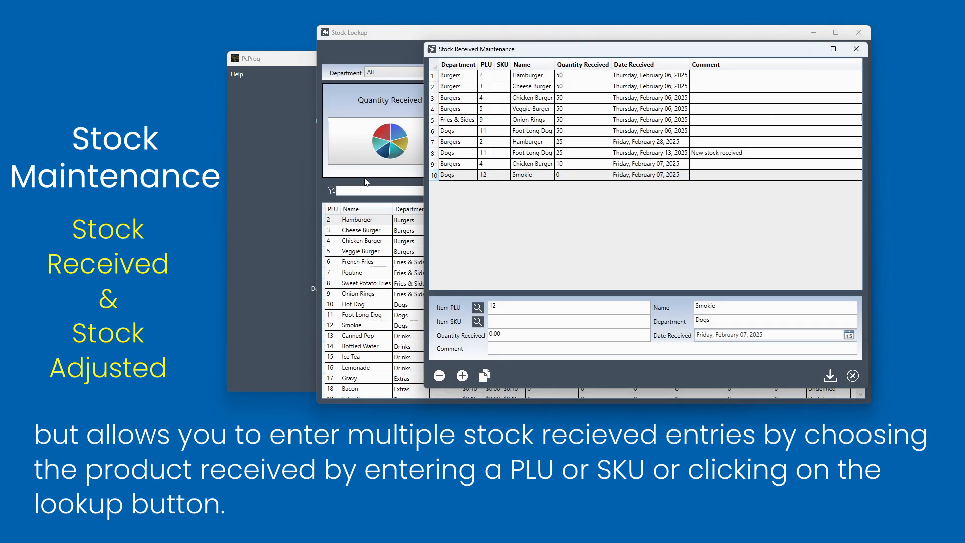
click(513, 336)
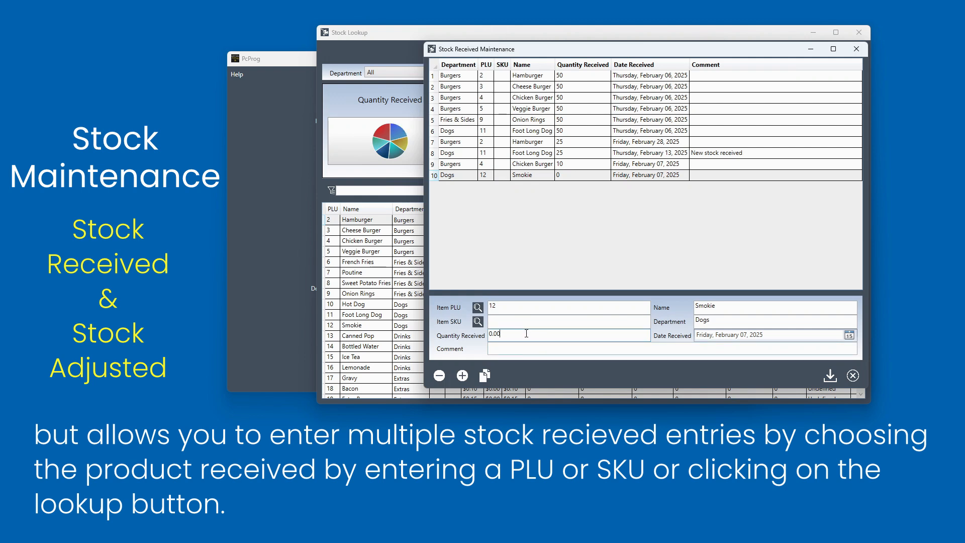
text(5)
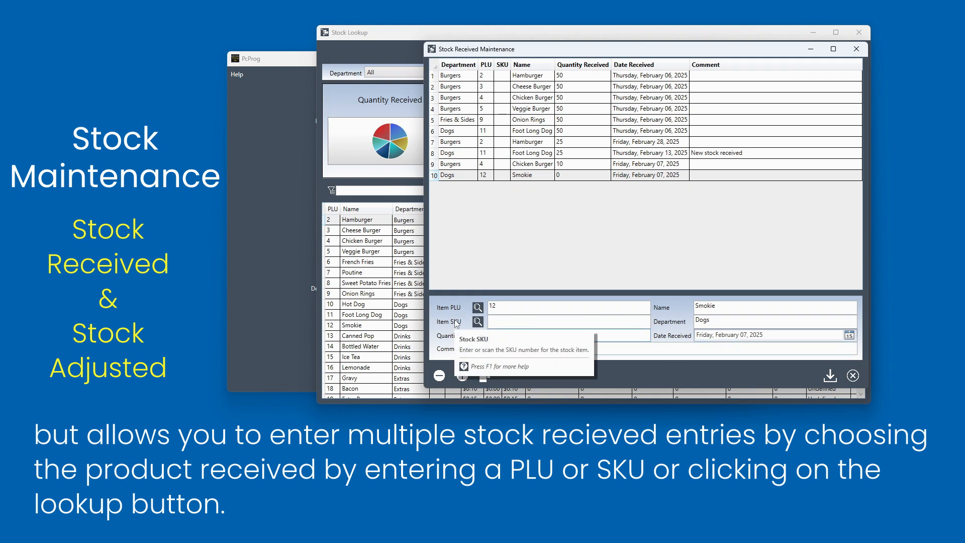
click(849, 335)
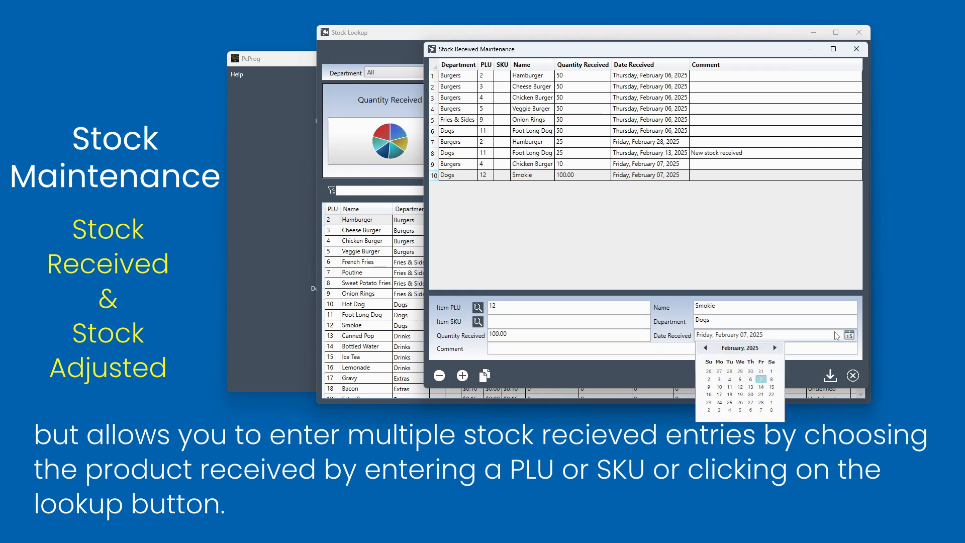
click(760, 380)
click(505, 352)
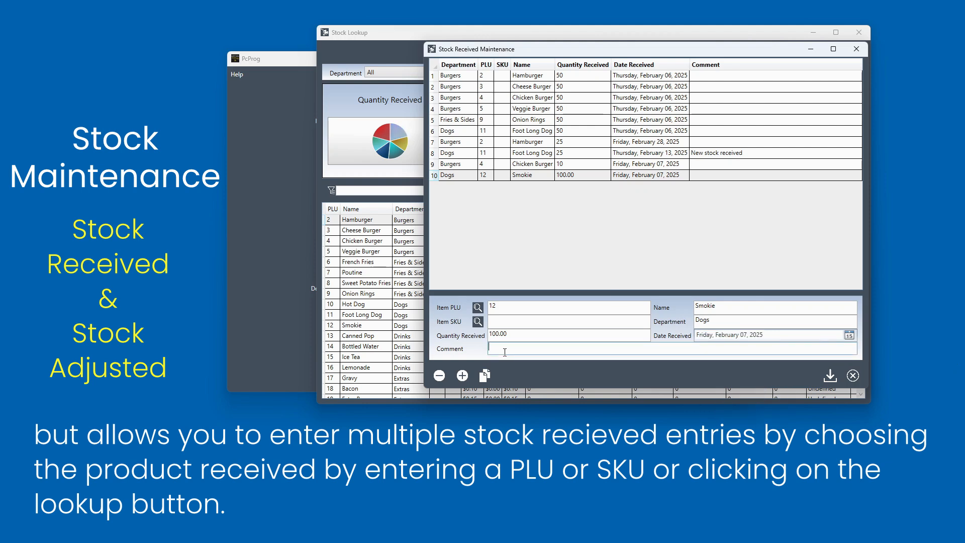
text(New Shippment)
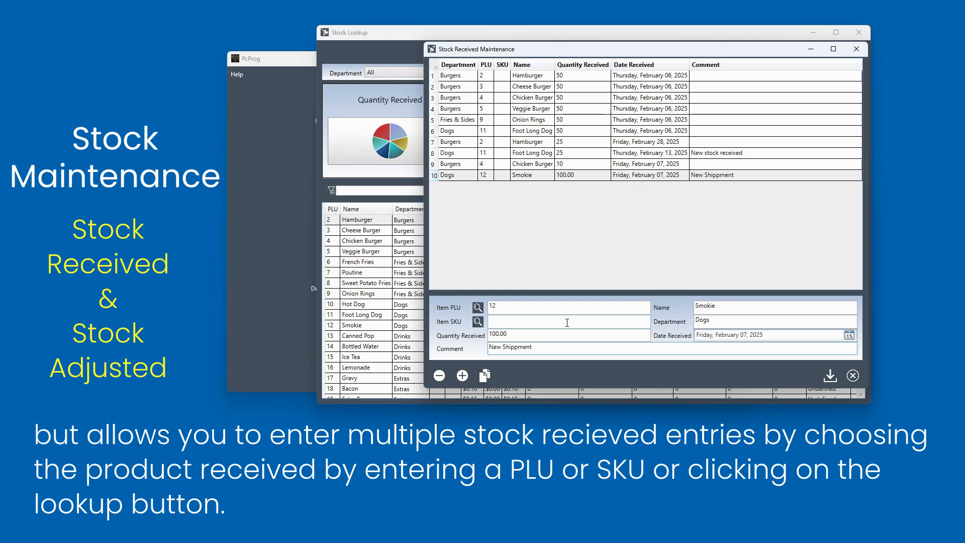
click(852, 376)
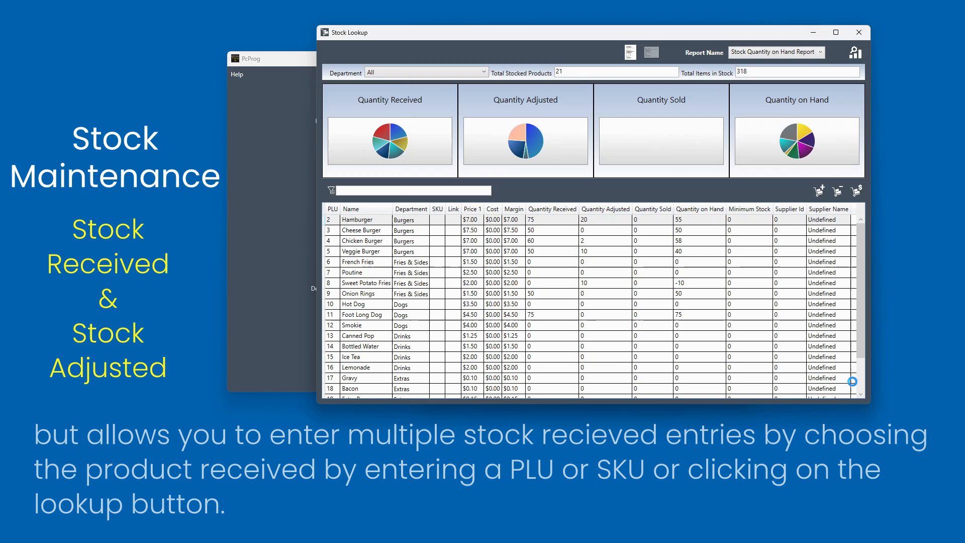
- Add a stock adjustment entry for Hot Dog with quantity 5 and comment "Spoilage", save it and close the window
click(842, 192)
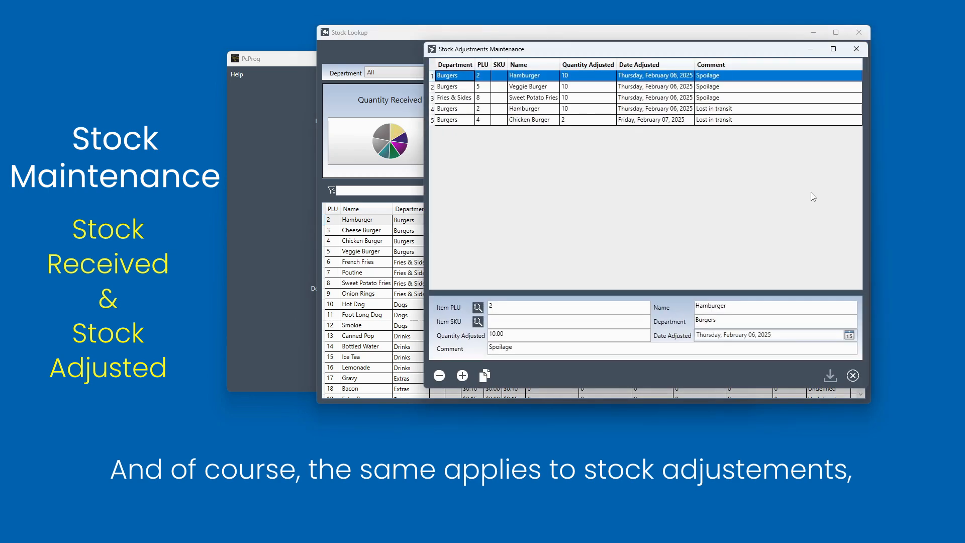
click(463, 375)
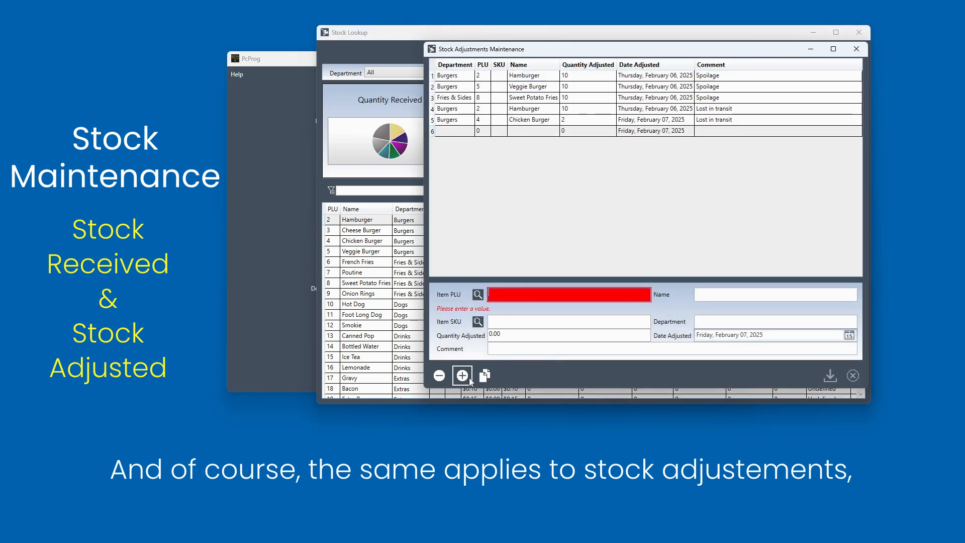
click(478, 294)
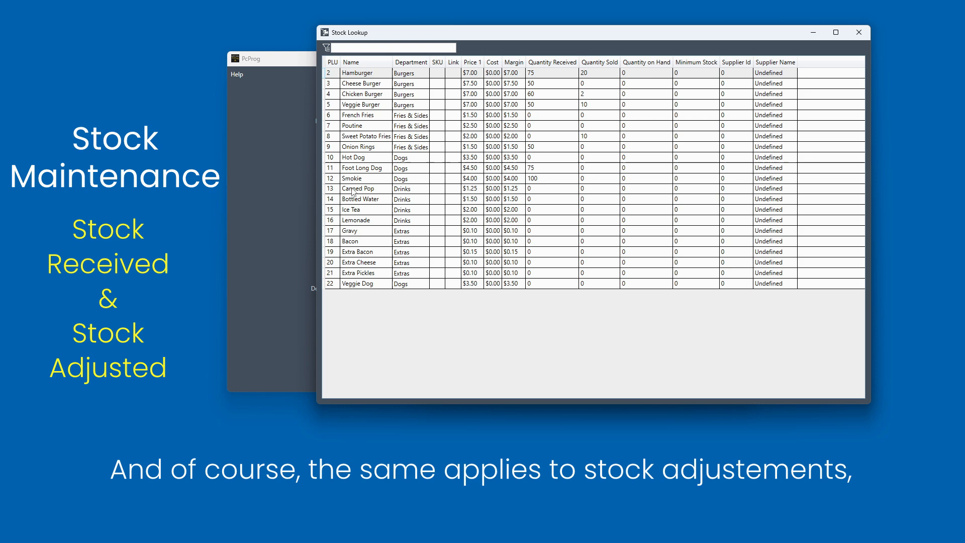
double_click(367, 157)
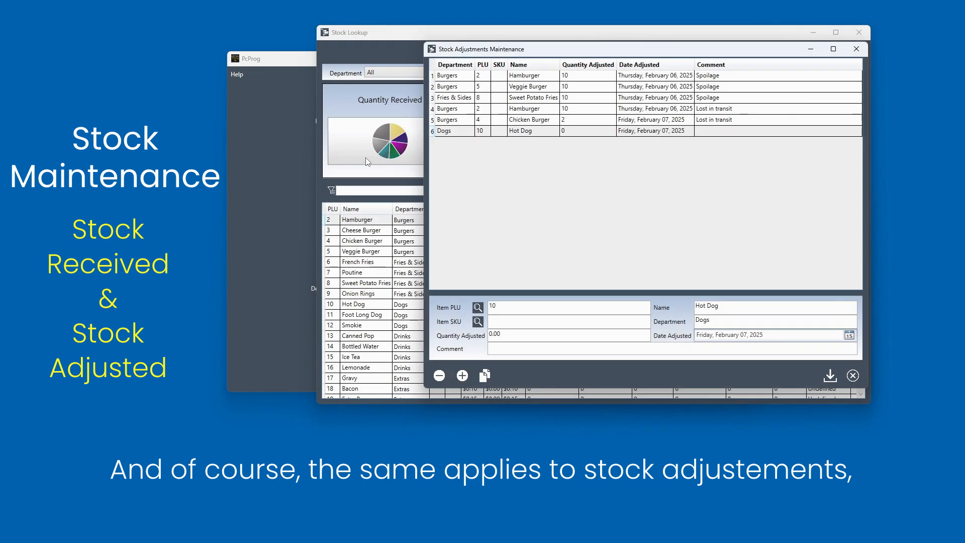
click(518, 333)
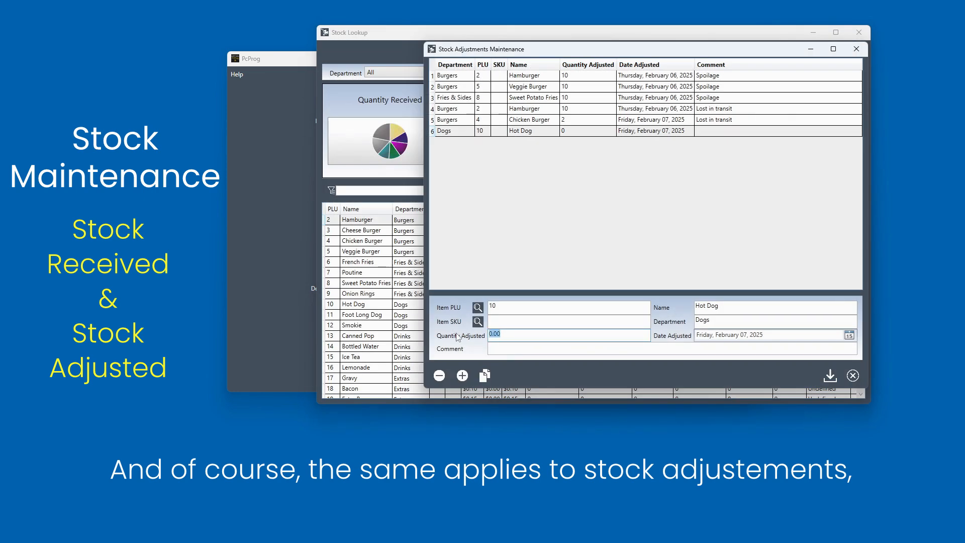
text(5)
key(Tab)
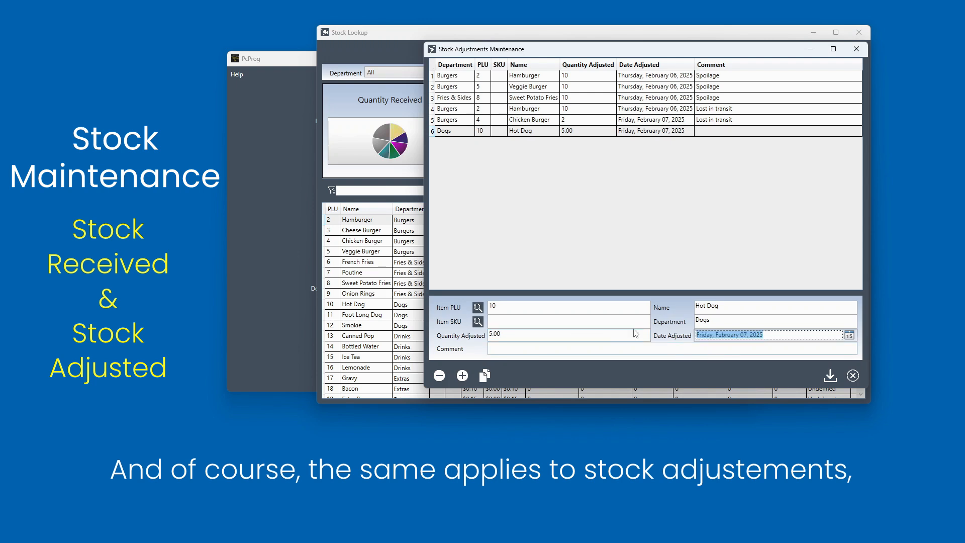
click(596, 348)
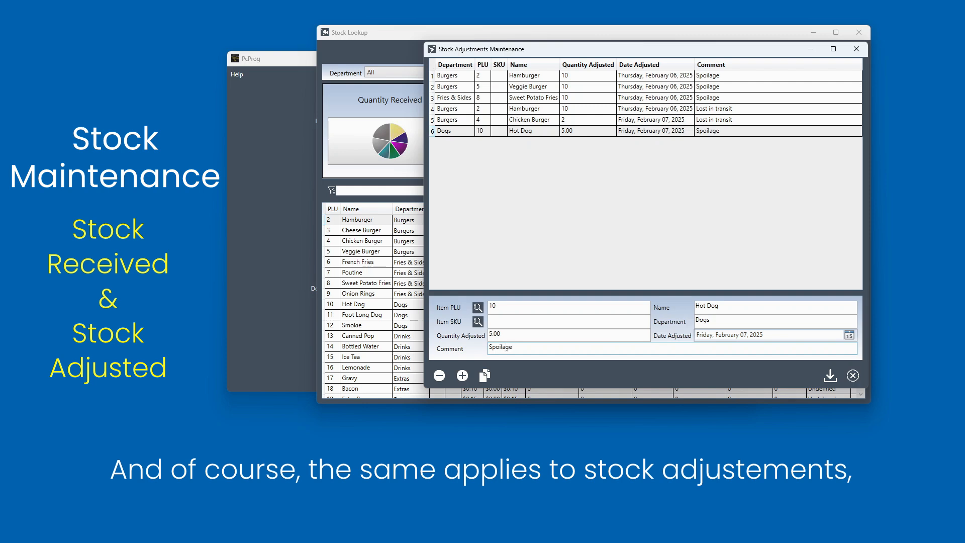
click(830, 375)
click(854, 49)
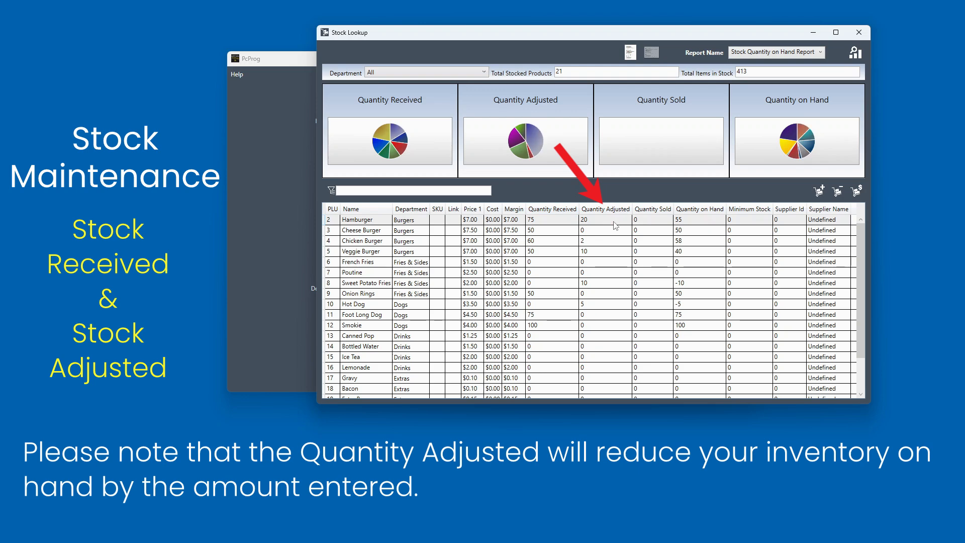
- Generate the Stock Quantity on Hand Report for all departments and close its preview
click(563, 222)
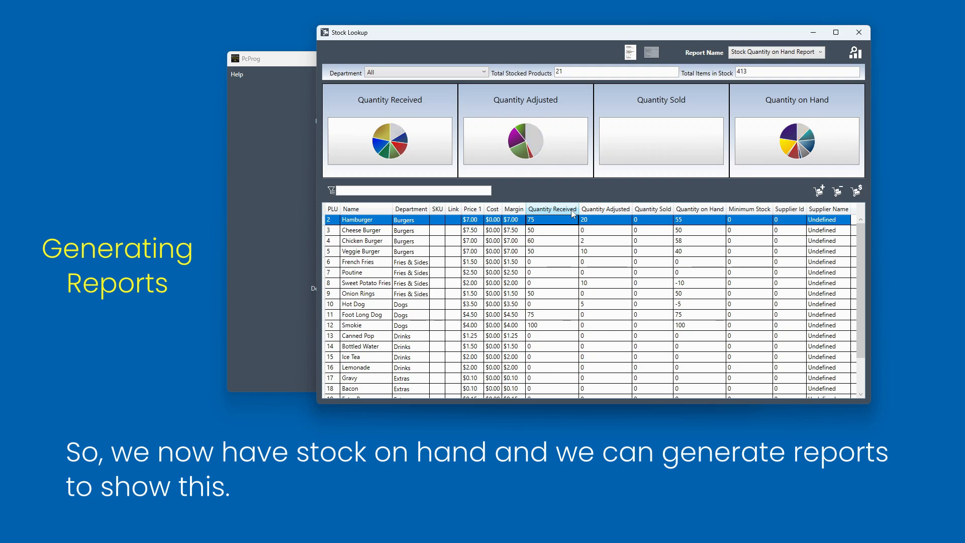
click(859, 57)
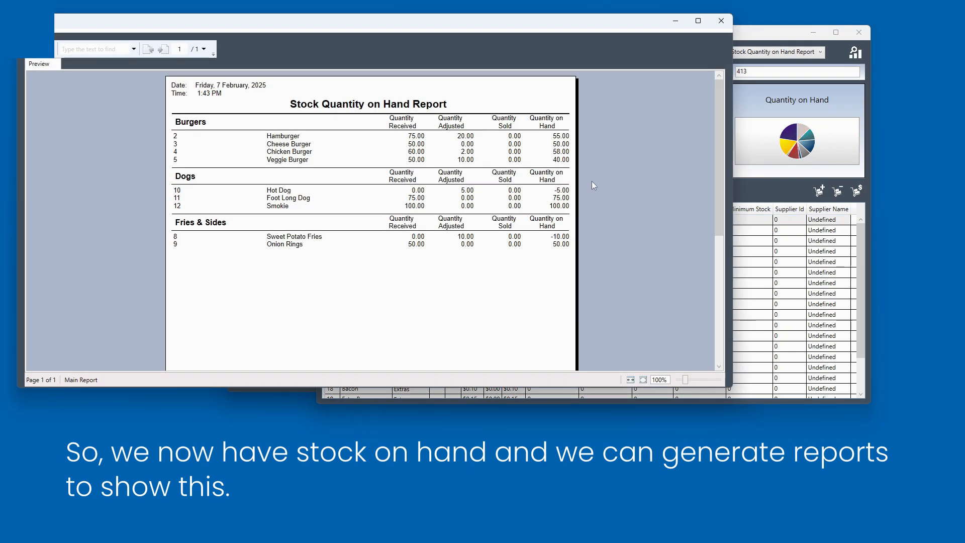
click(721, 23)
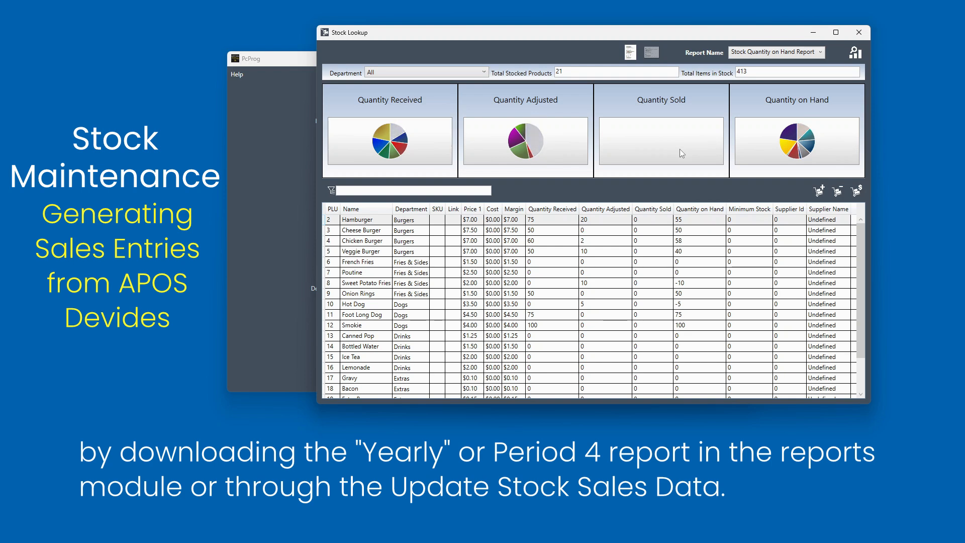
- Connect to the APOS devices at 10.0.0.202 port 2300, select all four devices, and import their stock sales data
click(856, 191)
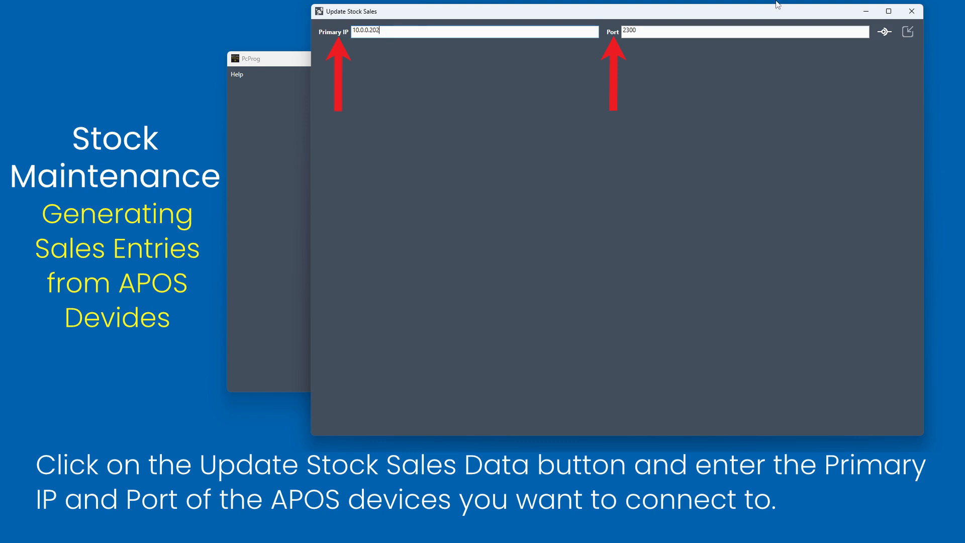
click(885, 38)
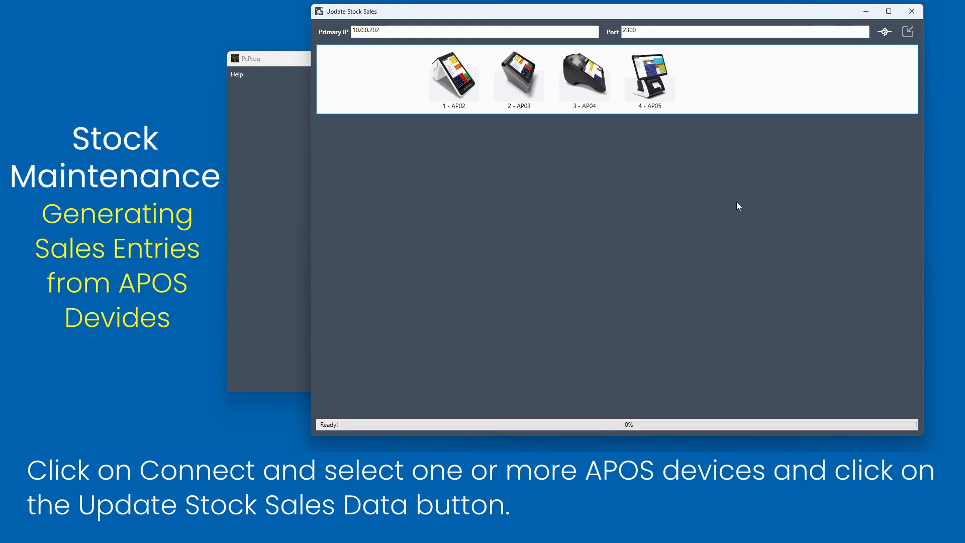
click(453, 92)
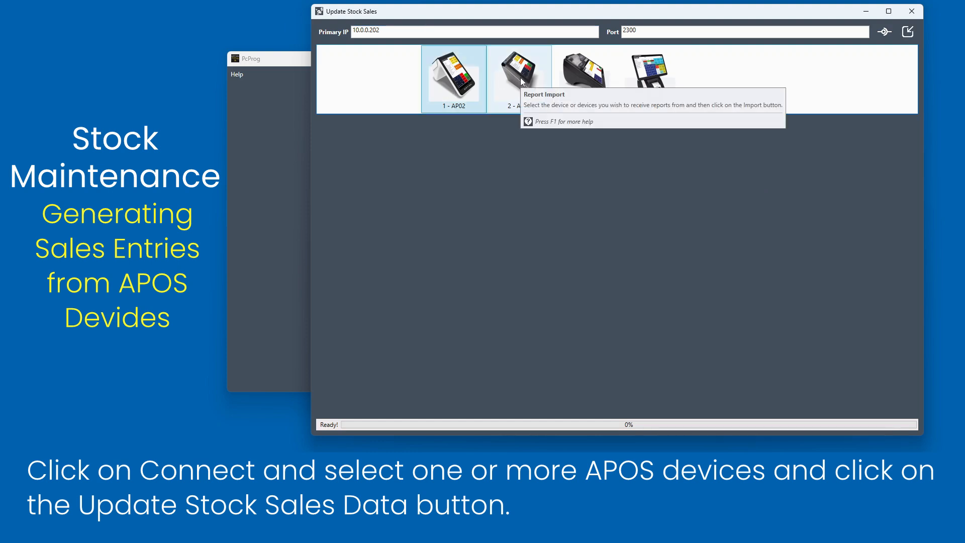
click(522, 81)
ctrl+click(642, 86)
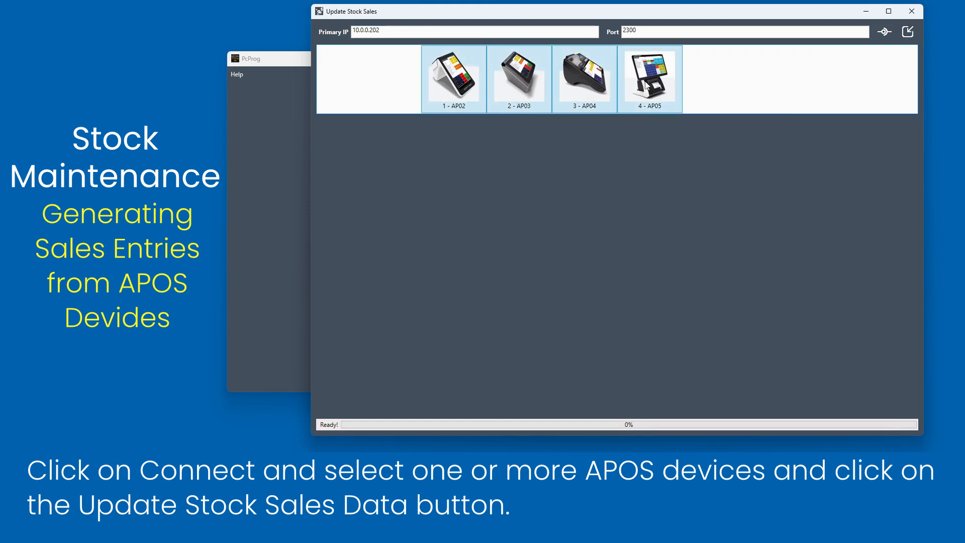
click(912, 32)
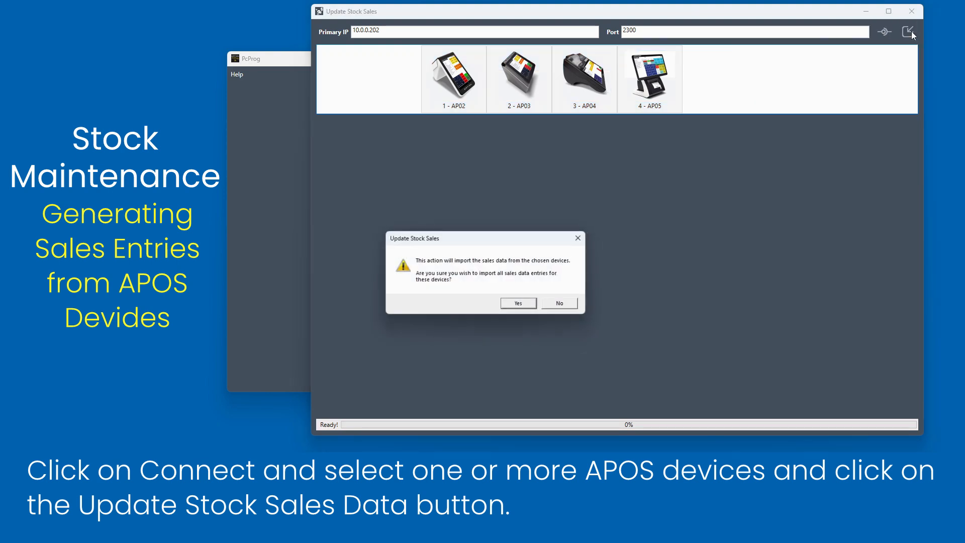
click(520, 305)
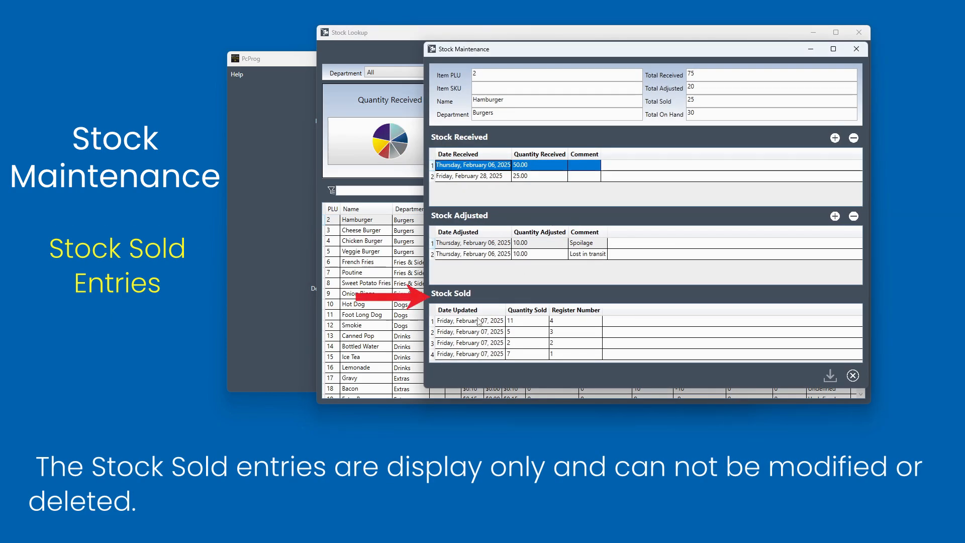
- Open the report behind one of Hamburger's stock sold entries, then close the report viewer
click(475, 325)
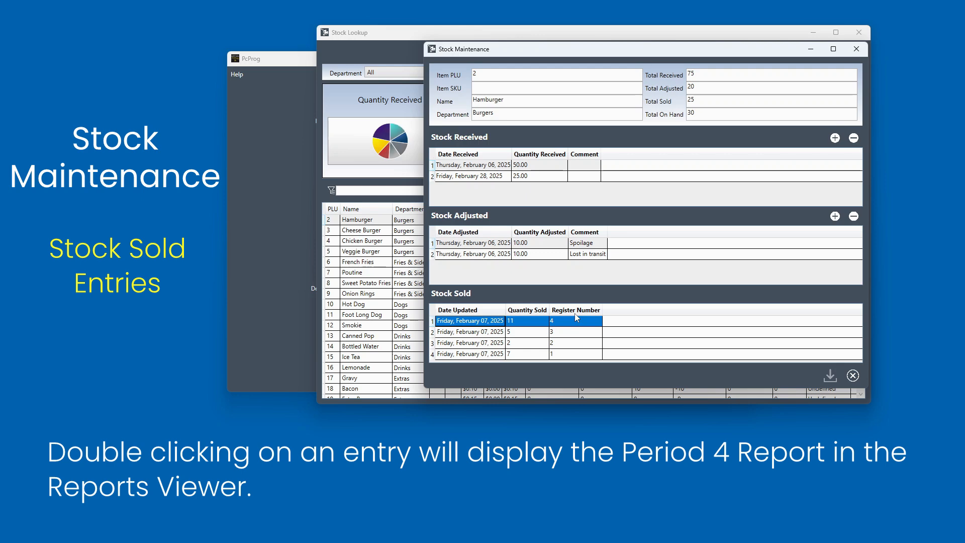
double_click(574, 335)
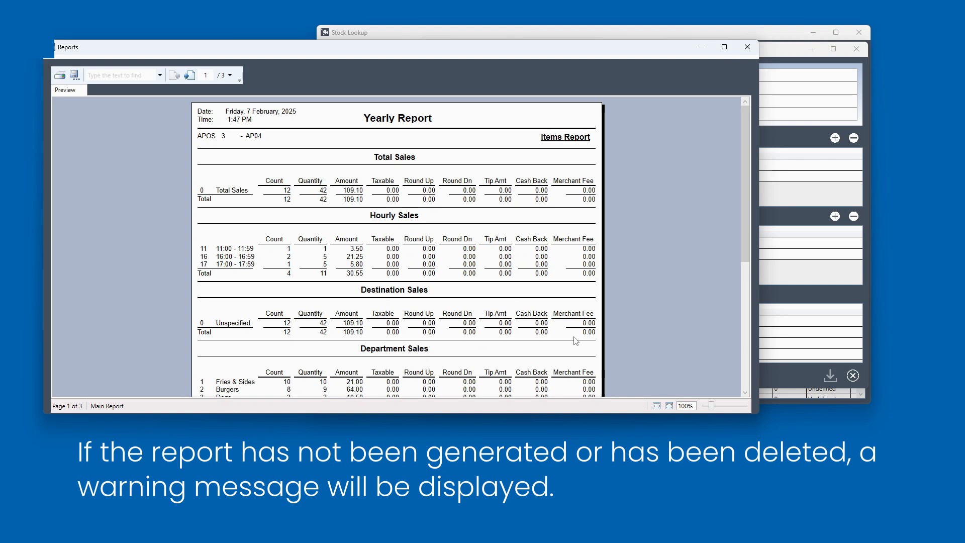
click(756, 50)
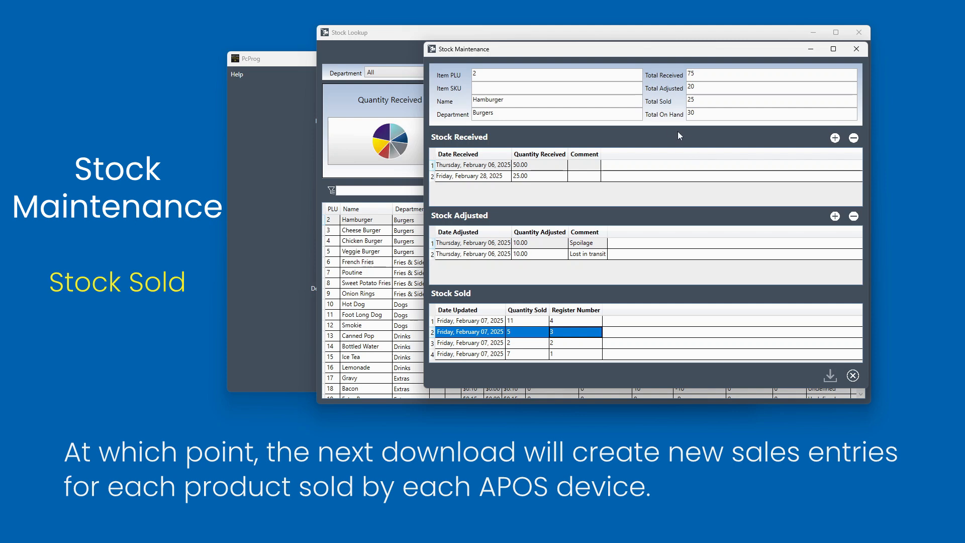
- Close the stock maintenance window, generate the Stock Quantity on Hand Report, and close its preview
mouse_move(567, 329)
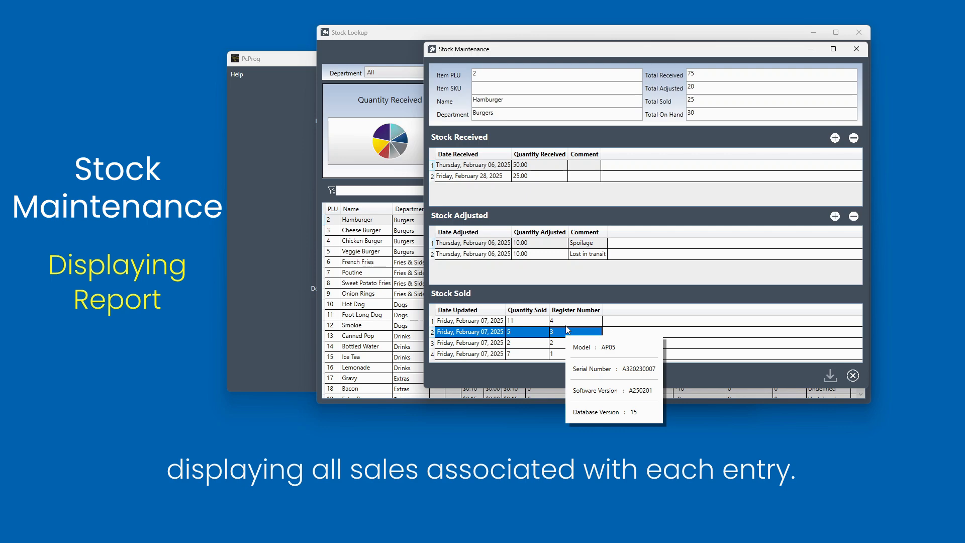
click(858, 54)
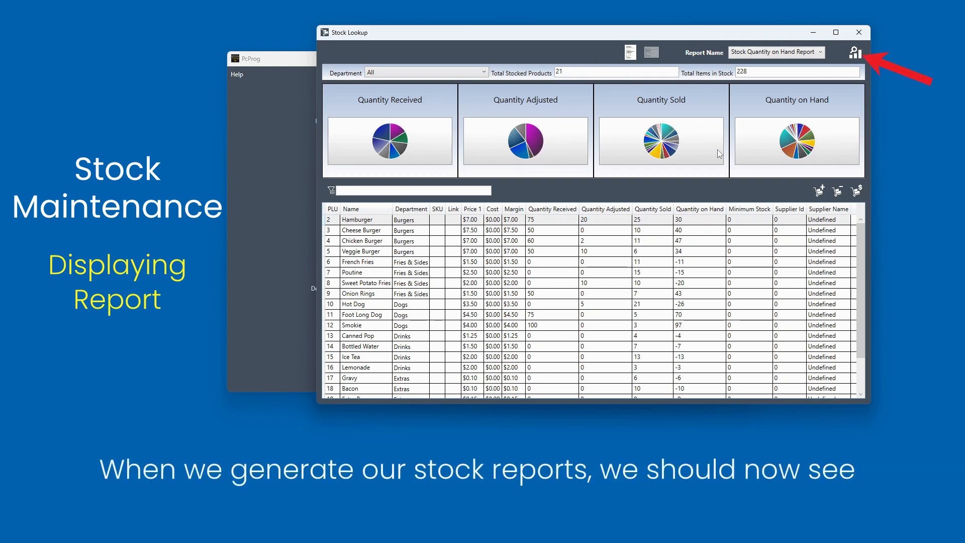
click(862, 53)
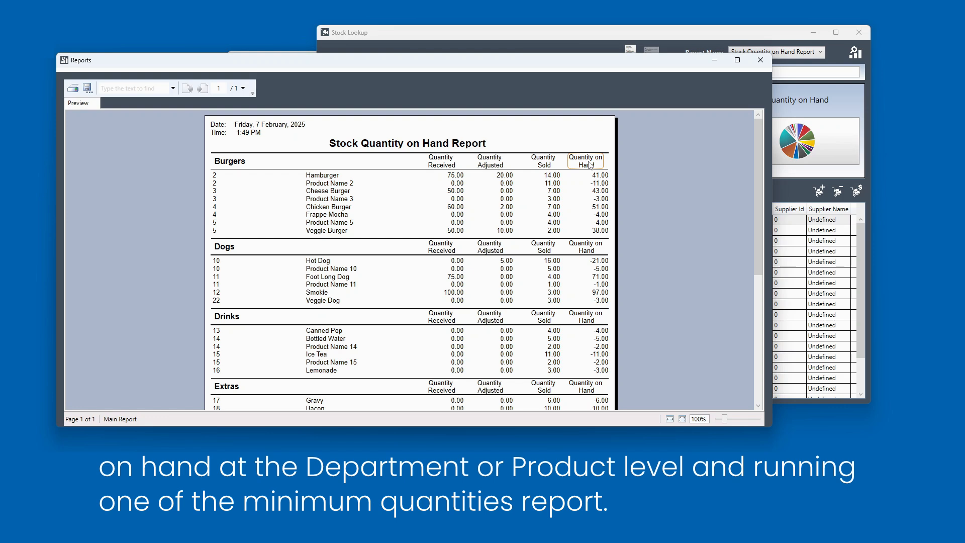
click(760, 60)
- Generate the Stock Minimum Quanties Report and close its preview
click(778, 55)
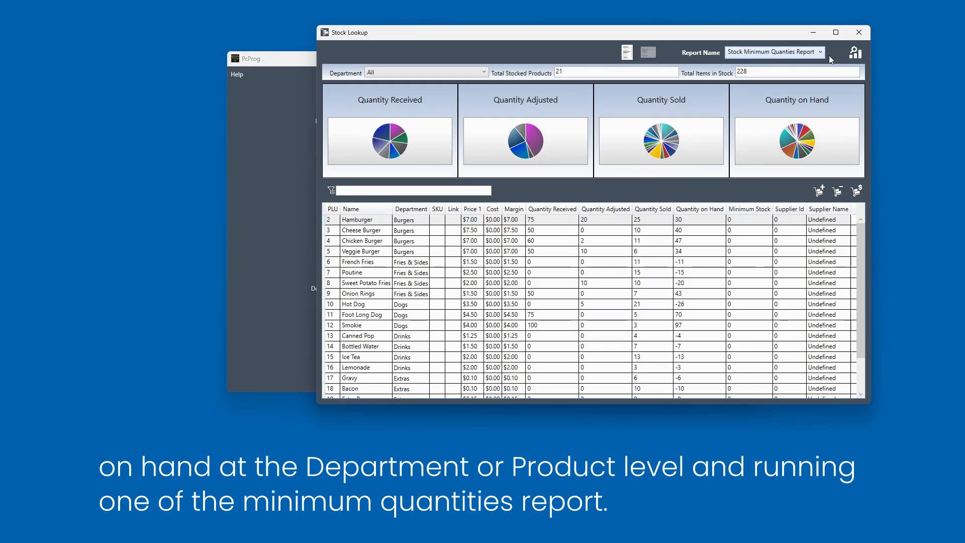
click(855, 54)
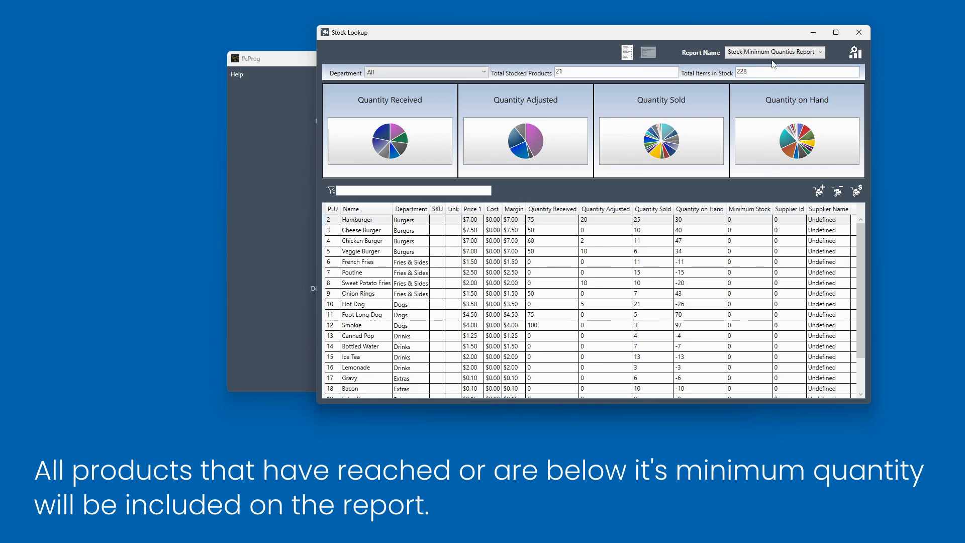
click(820, 52)
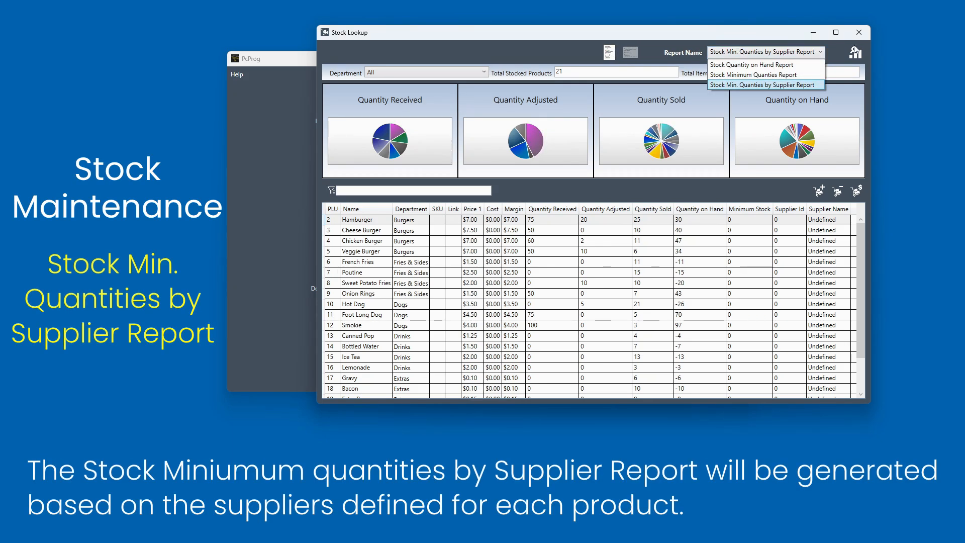
- Generate the Stock Min. Quanties by Supplier Report and close its preview
click(805, 56)
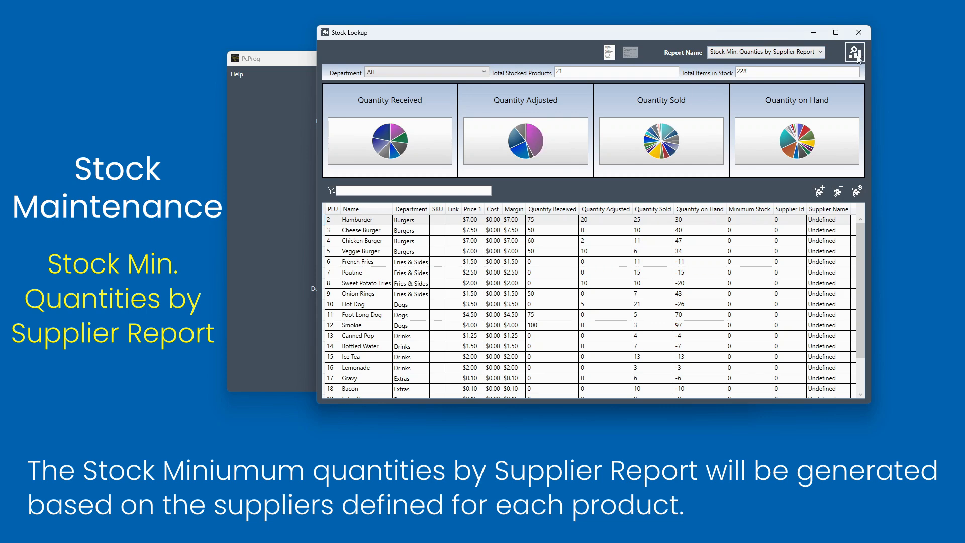
click(856, 57)
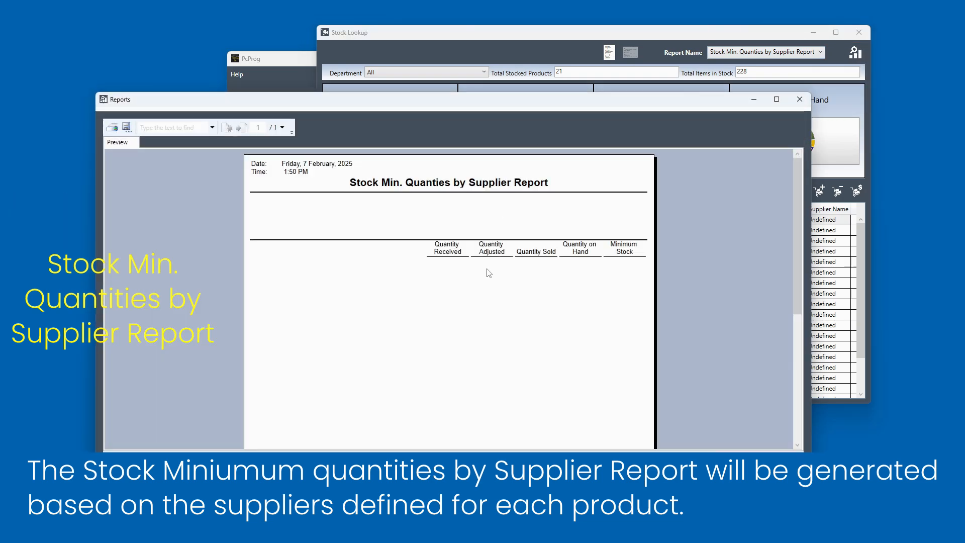
click(799, 100)
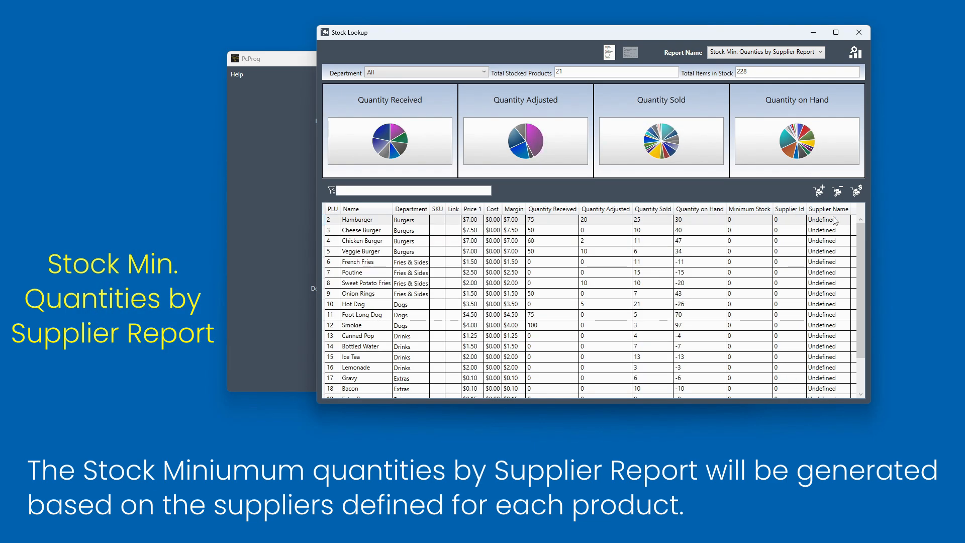
- Close the stock lookup, open department maintenance, and set the Fries & Sides department's supplier to Browns Farm
drag(858, 244, 873, 220)
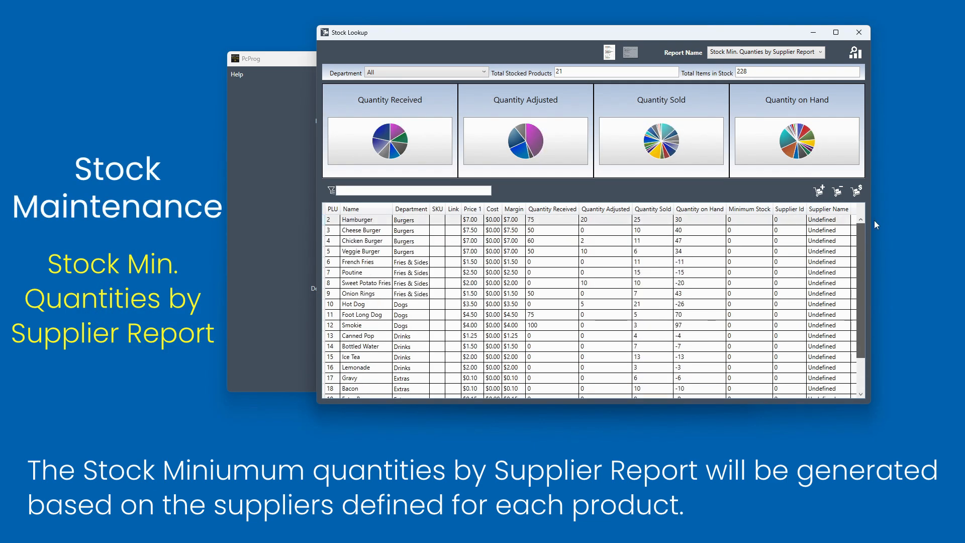
click(859, 32)
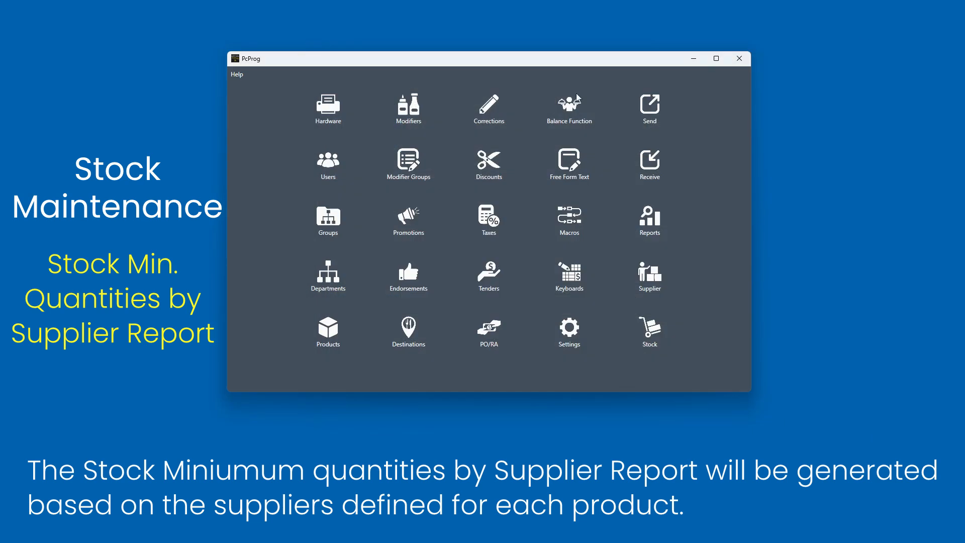
click(324, 282)
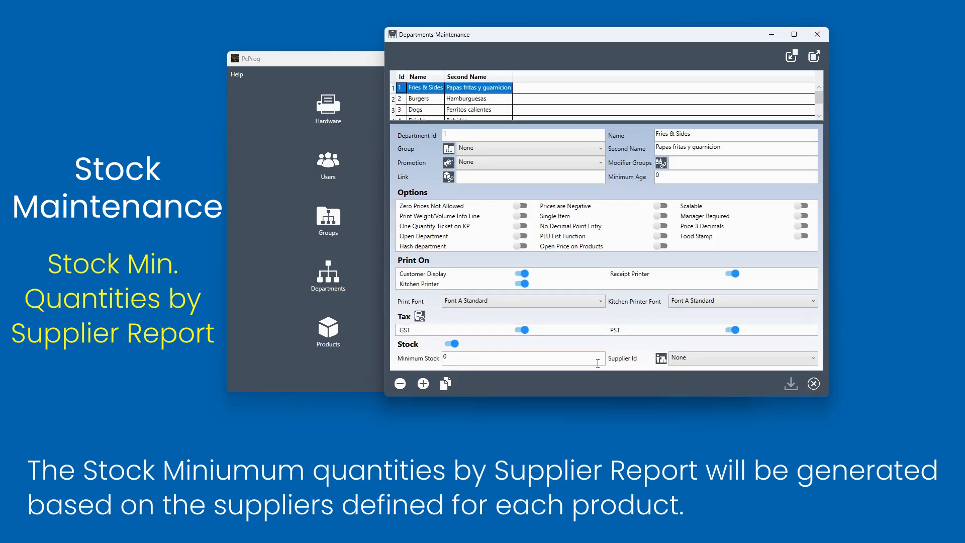
click(692, 358)
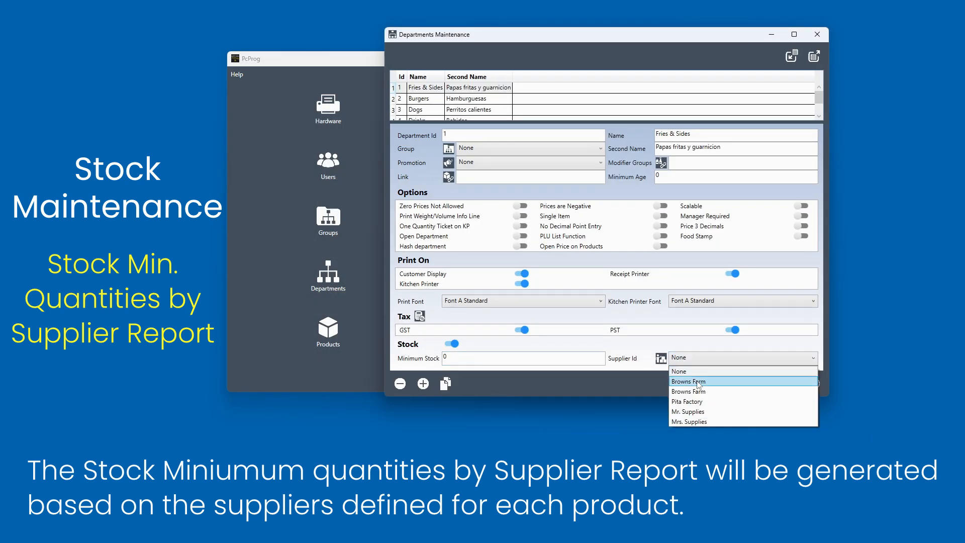
click(699, 381)
- Set the Burgers department's supplier to Pita Factory
click(493, 99)
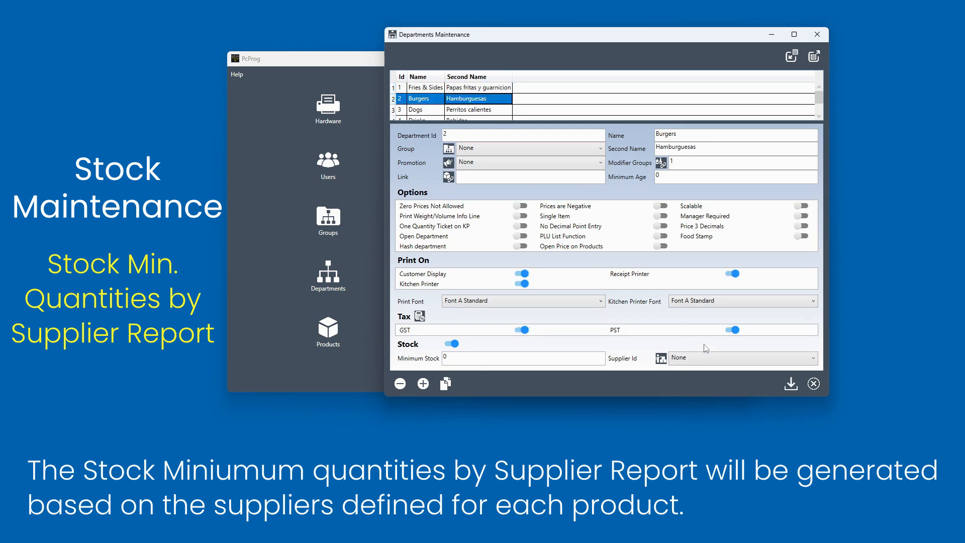
click(715, 360)
click(710, 400)
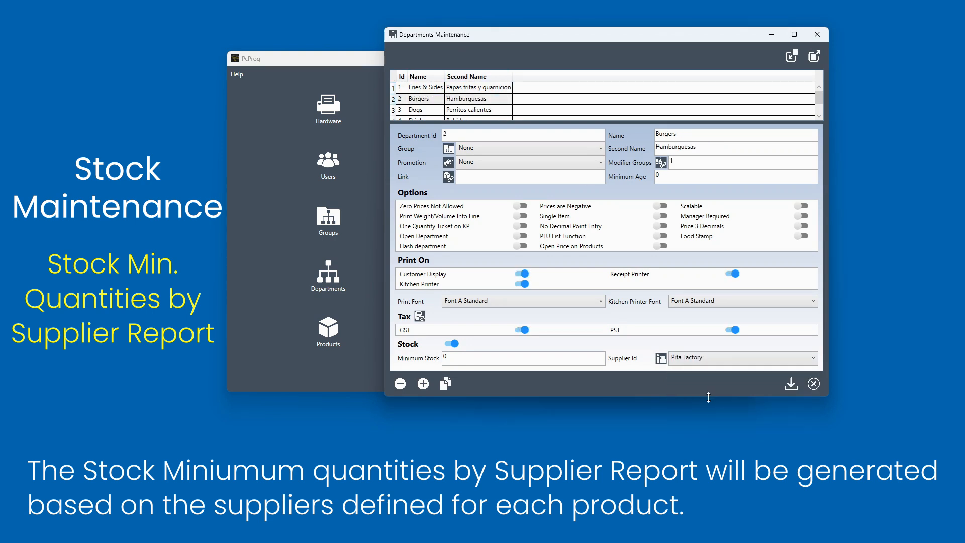
- Set the Dogs department's supplier to Mr. Supplies
click(497, 110)
click(715, 358)
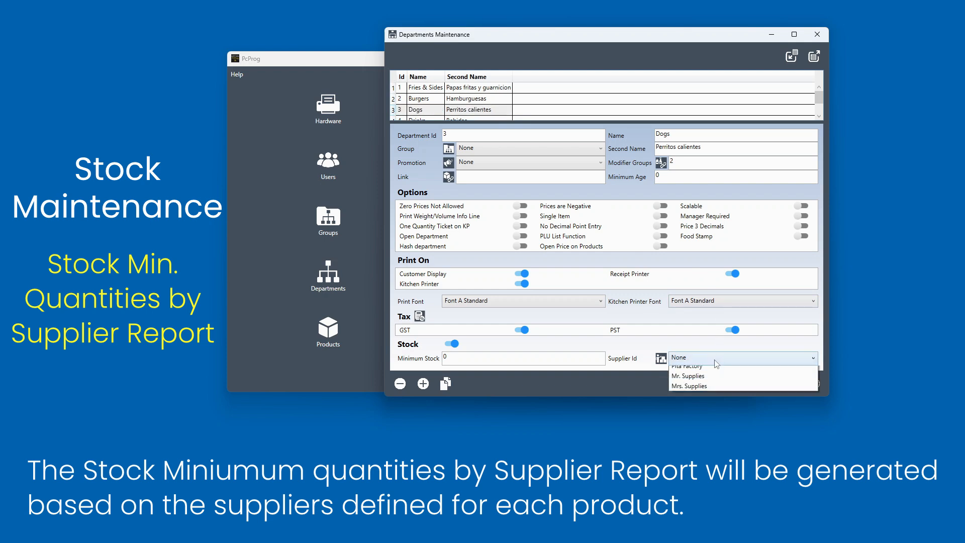
click(708, 413)
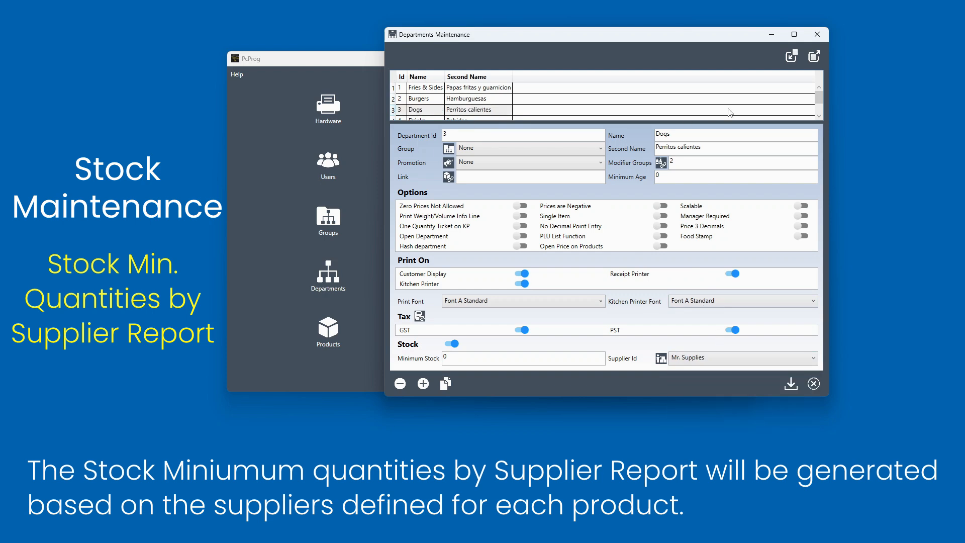
- Set the Drinks department's supplier to Mrs. Supplies
click(819, 117)
click(819, 117)
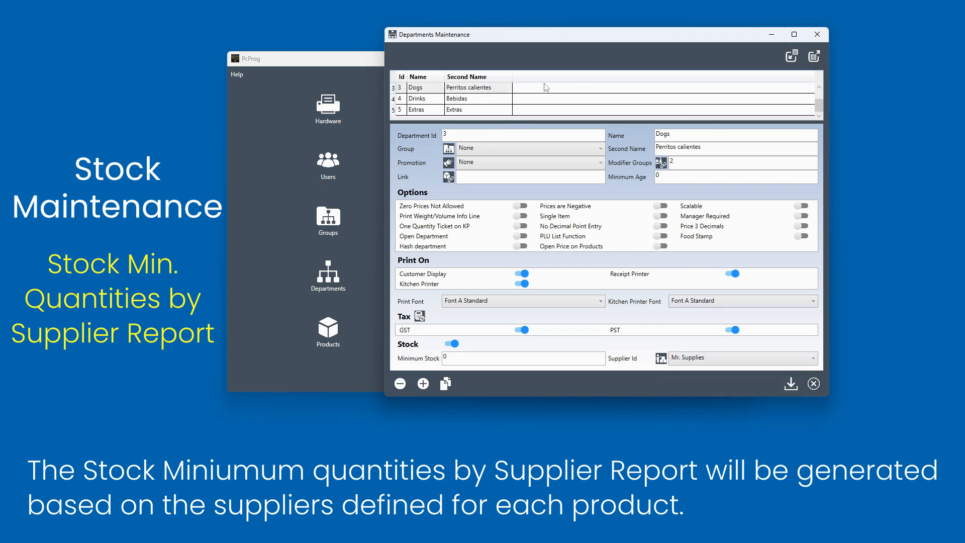
click(495, 104)
click(696, 360)
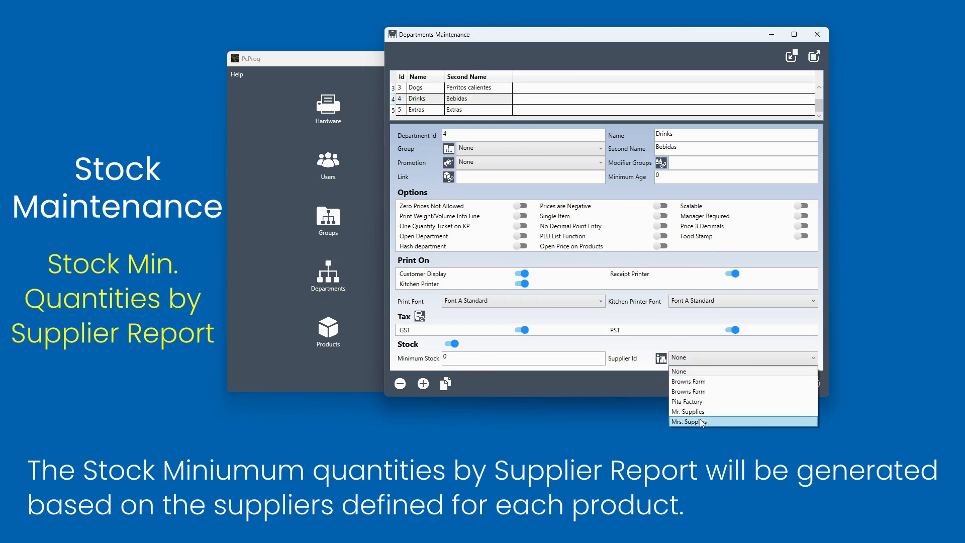
click(703, 425)
- Set the Extras department's supplier to Mr. Supplies
click(498, 110)
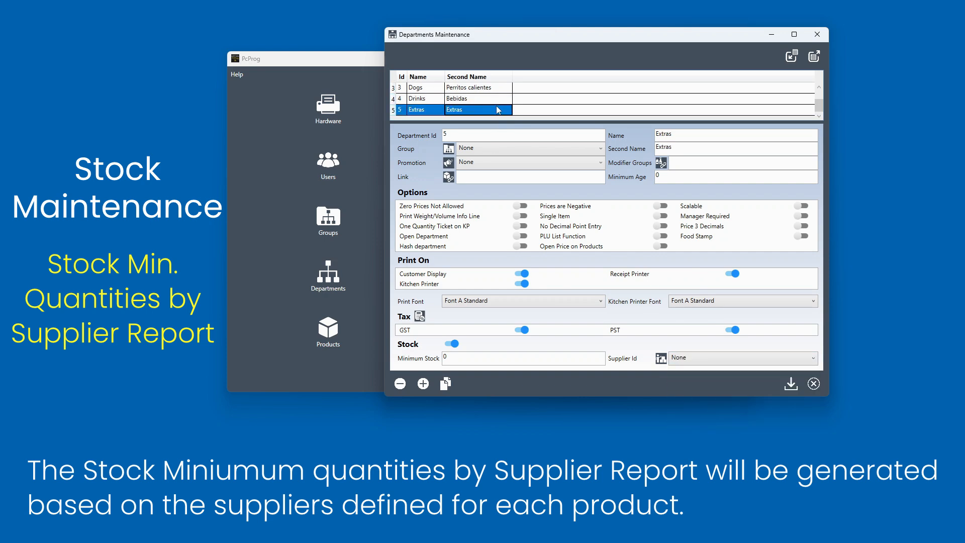
click(727, 365)
click(711, 414)
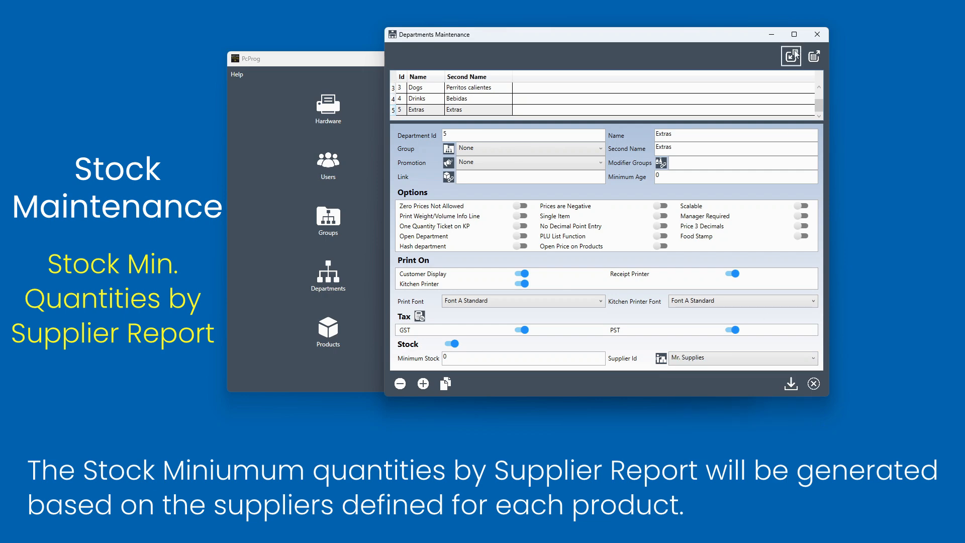
- Save the department changes and close department maintenance
click(817, 35)
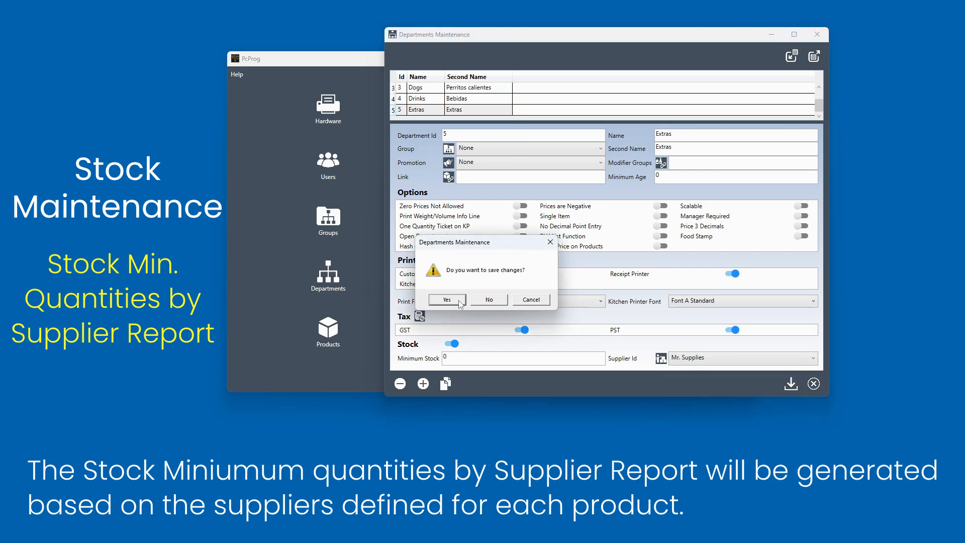
click(447, 299)
click(639, 332)
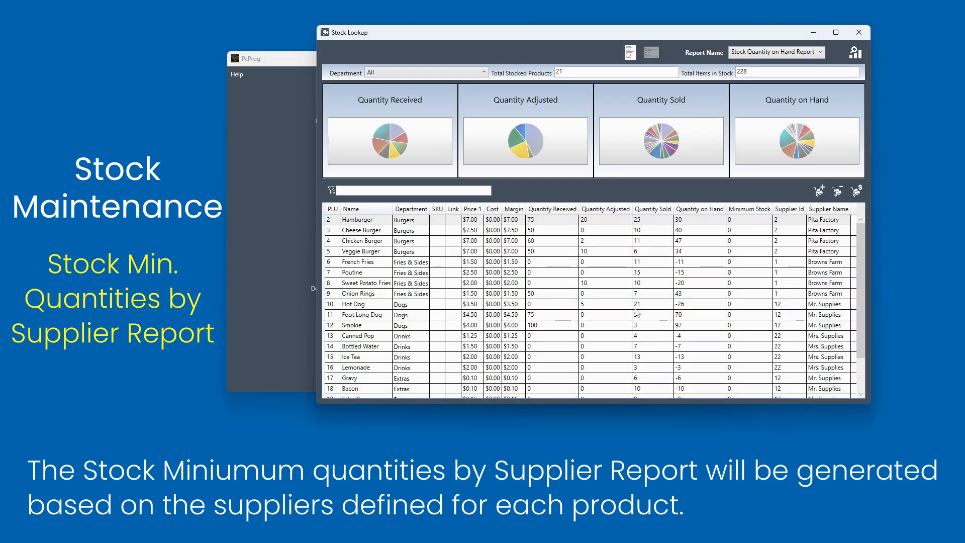
- Generate the Stock Min. Quanties by Supplier Report, scroll through it, then close the preview and the stock lookup window
click(787, 52)
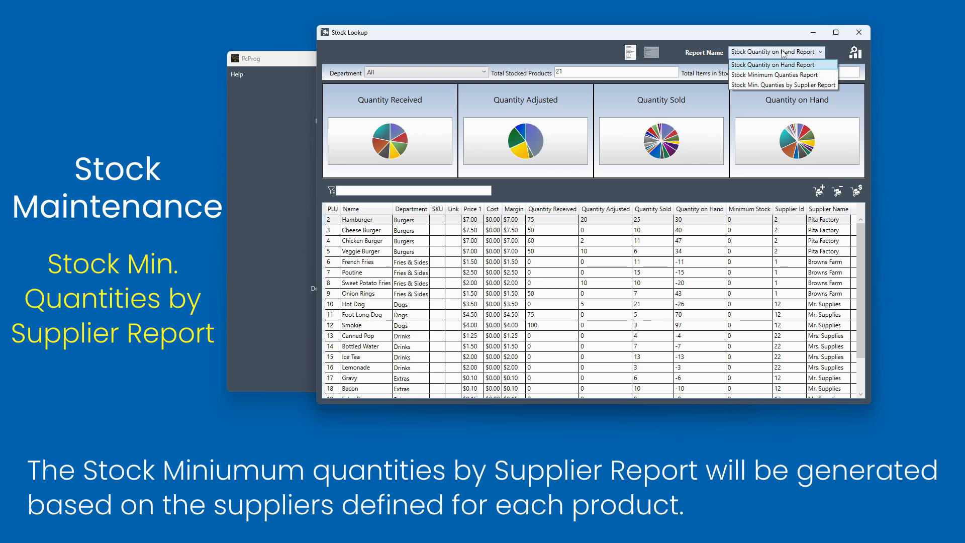
click(787, 85)
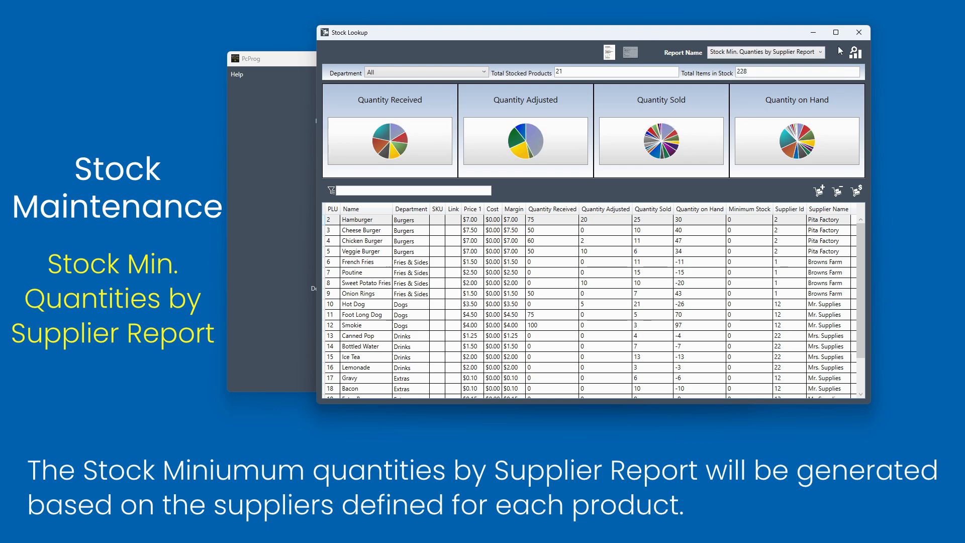
click(854, 53)
scroll(719, 219, down, 2)
drag(720, 219, 722, 346)
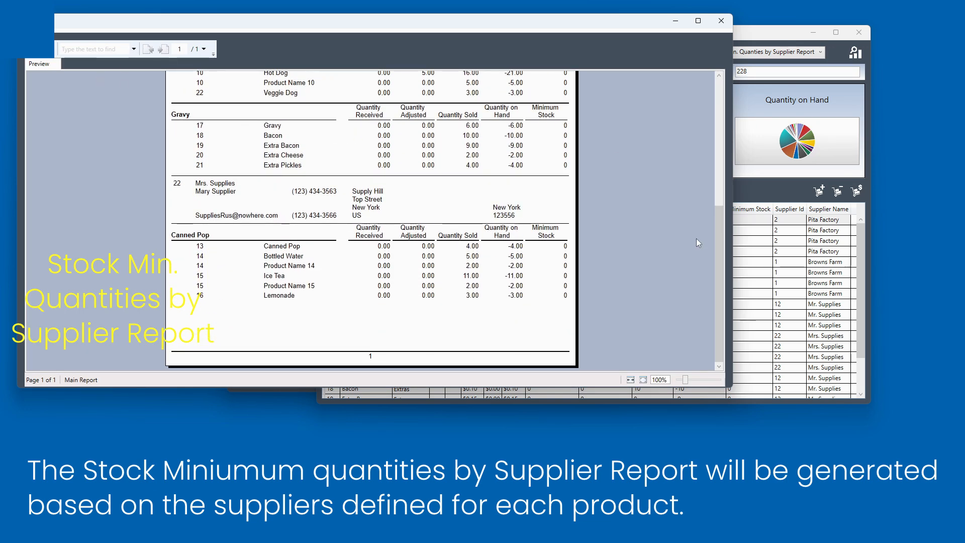
click(722, 21)
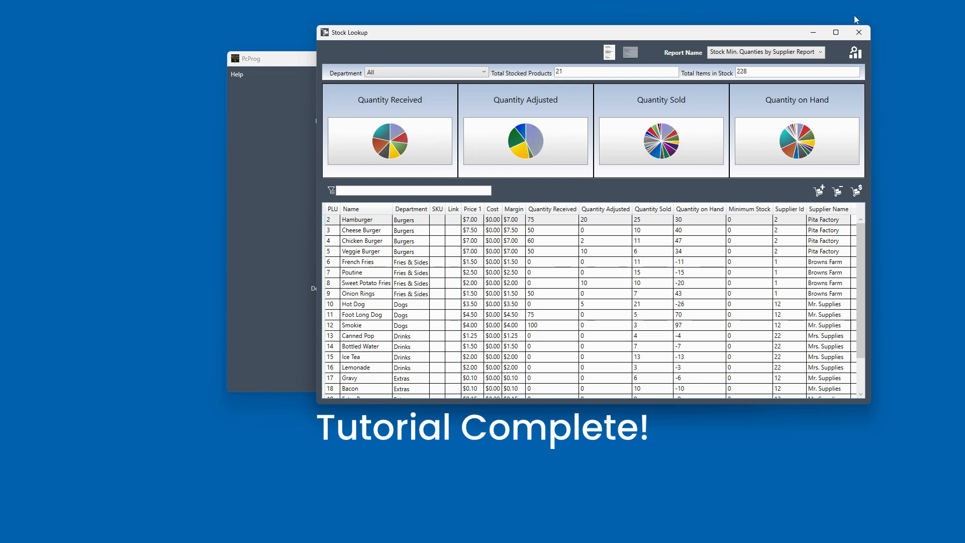
click(859, 32)
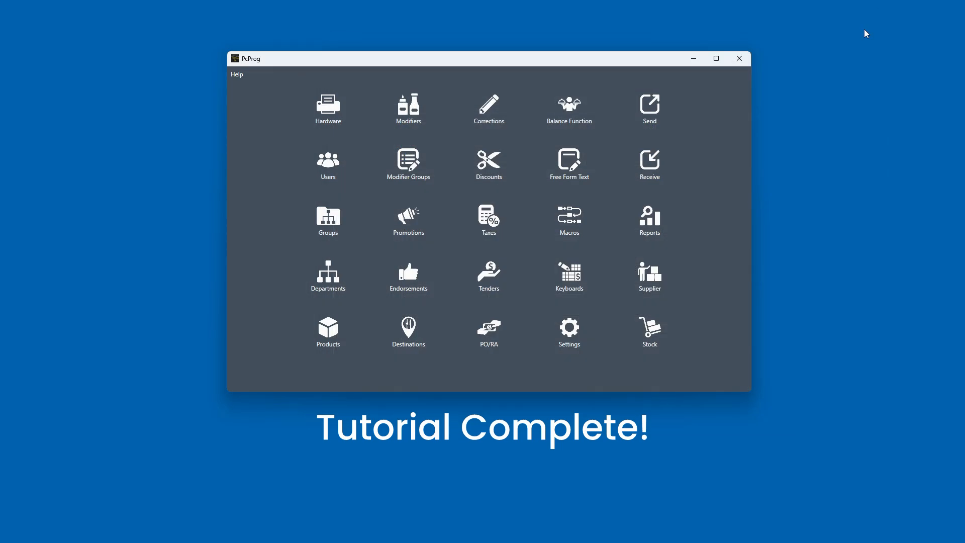